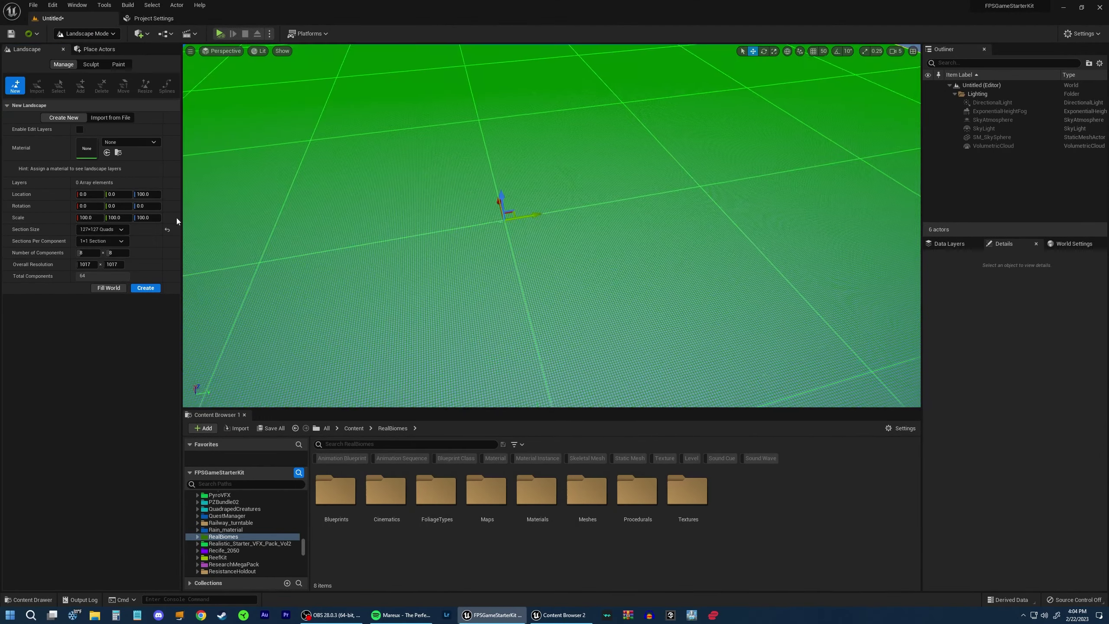
Create the new landscape in Landscape Mode
click(146, 288)
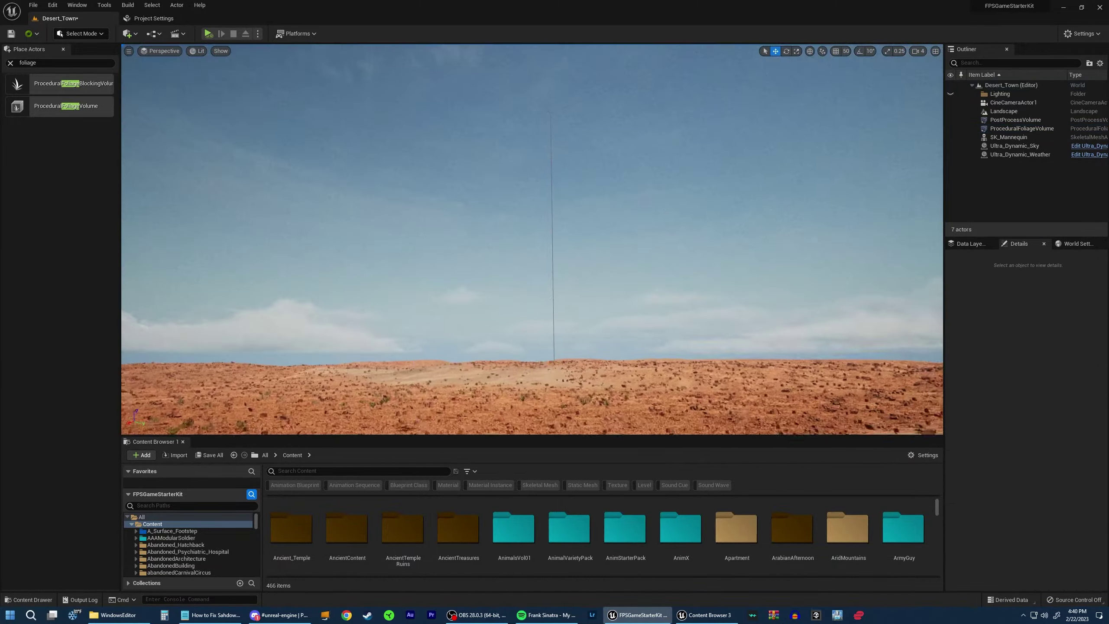
Select the ProceduralFoliageVolume in the Outliner
click(1022, 128)
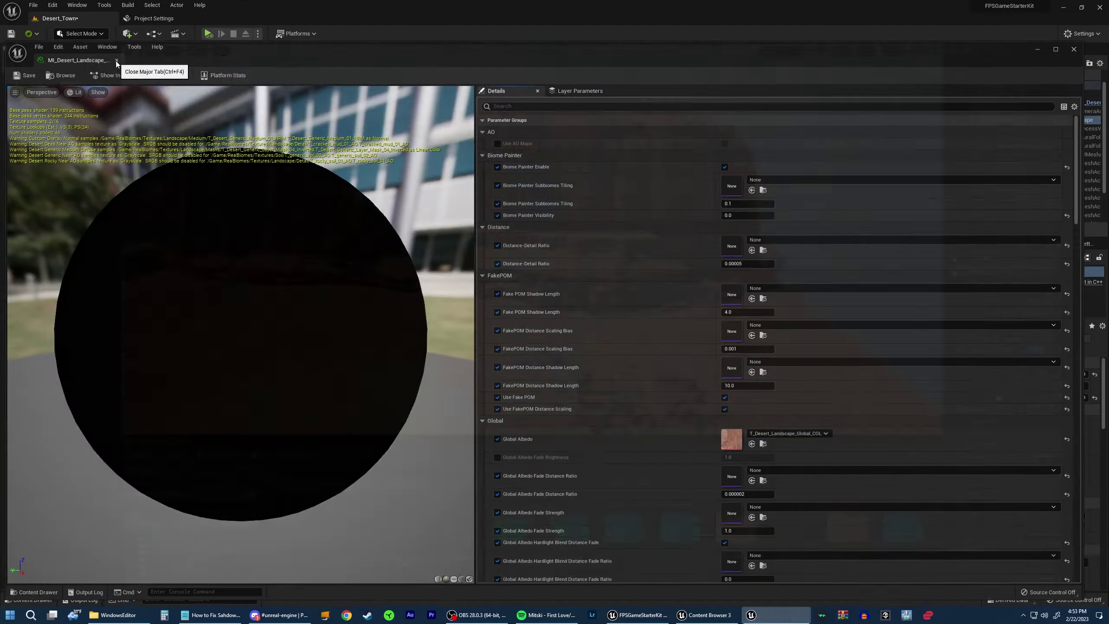
Close the MI_Desert_Landscape material instance editor
click(116, 61)
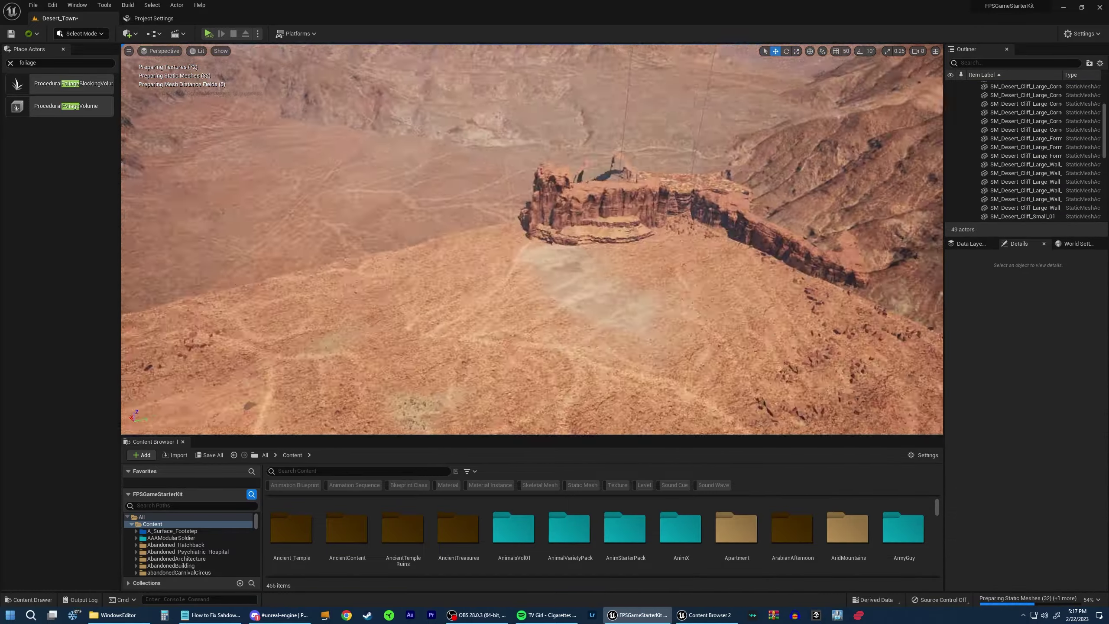
Switch to rotation mode to turn the selected cliff piece into position
key(e)
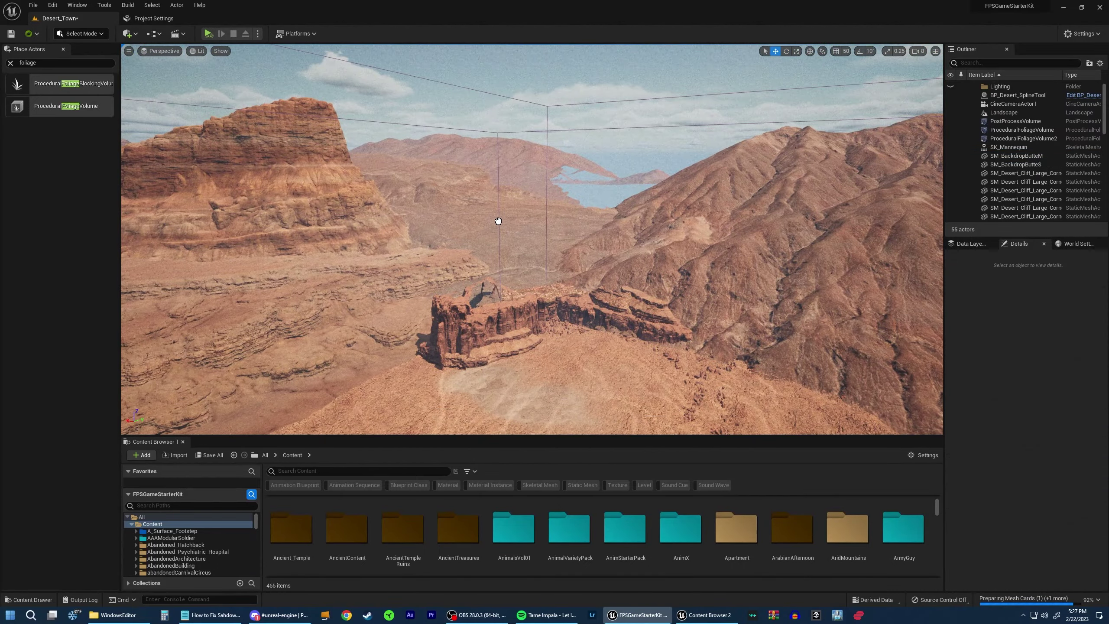
Move SM_BackdropButteL across the terrain to frame the canyon
click(498, 221)
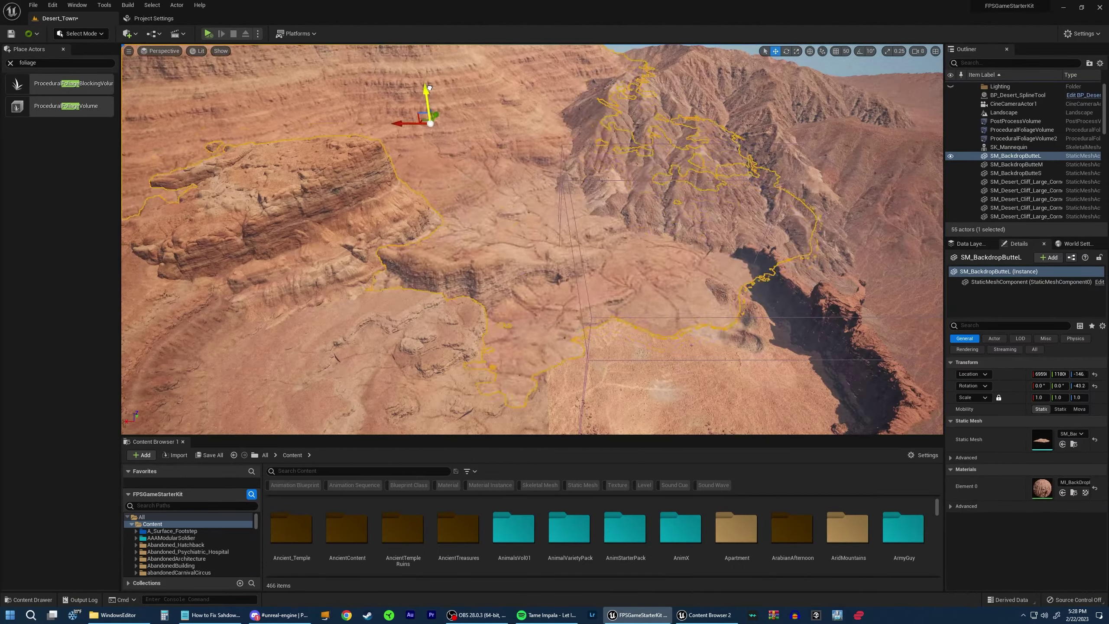
drag(429, 88, 441, 143)
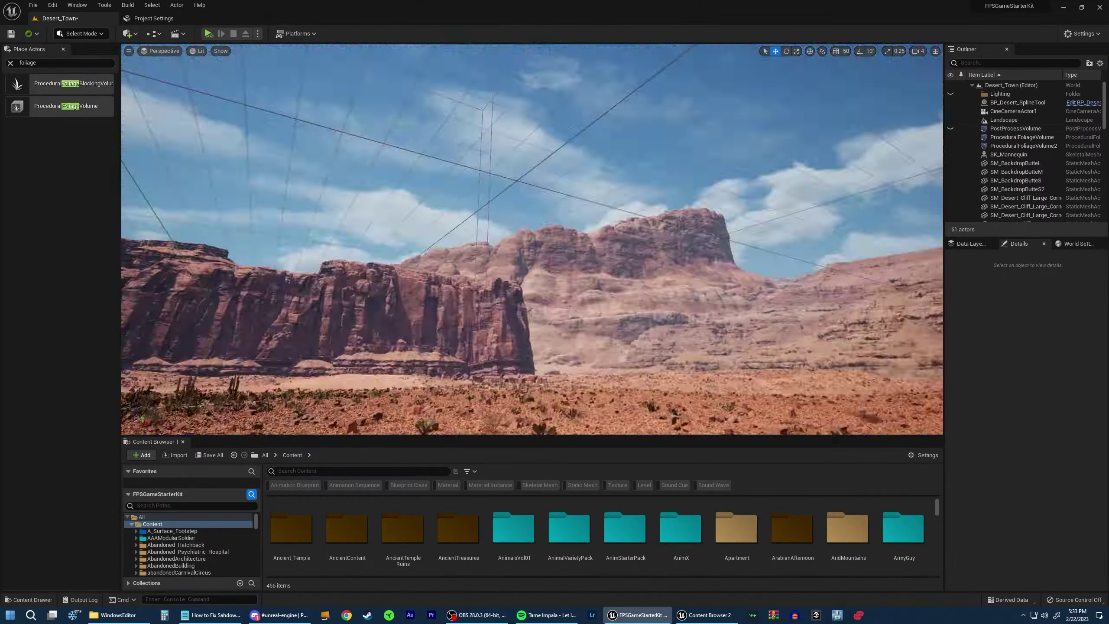
Select the PostProcessVolume in the Outliner
click(1015, 128)
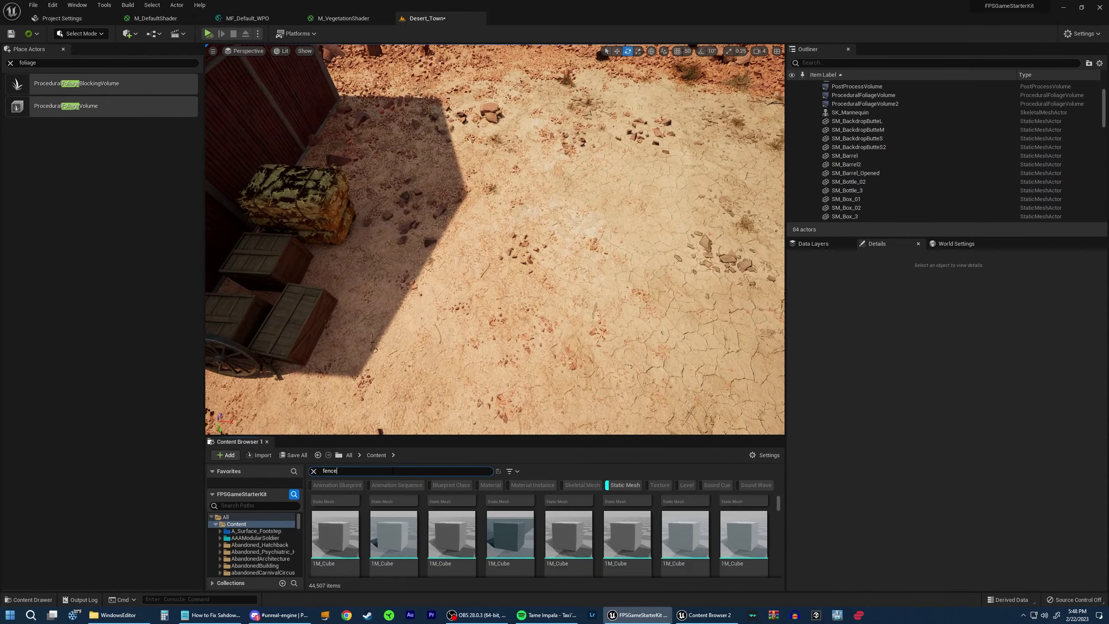
Scroll the Content Browser to find the old-west static meshes
scroll(750, 516, down, 3)
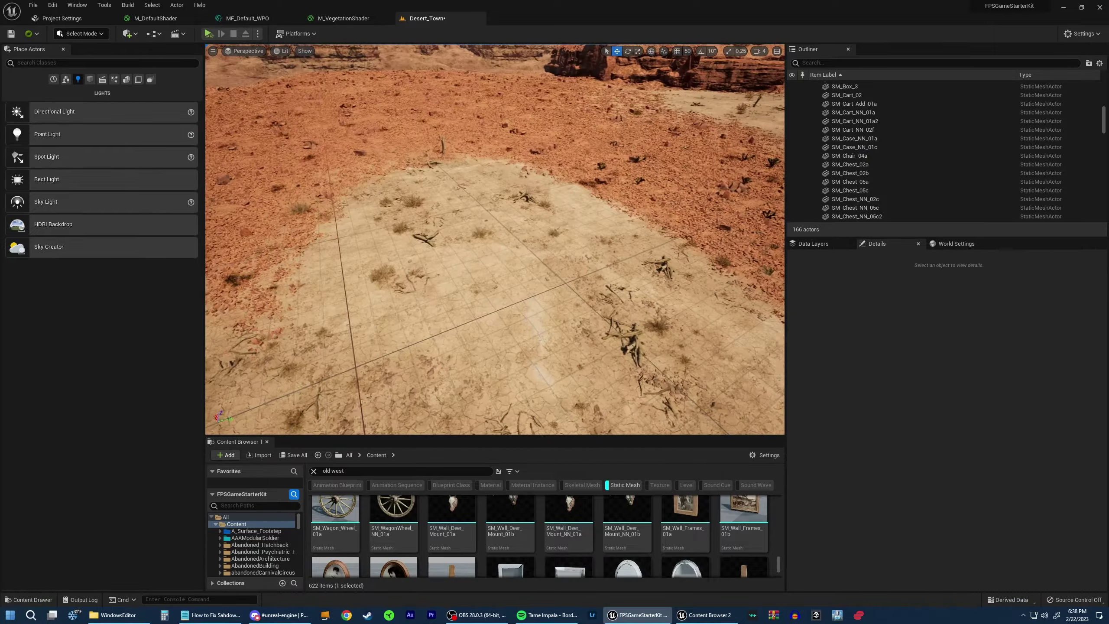
Place the SM_Doctor house and slide it beside the two-story building
drag(569, 568, 531, 239)
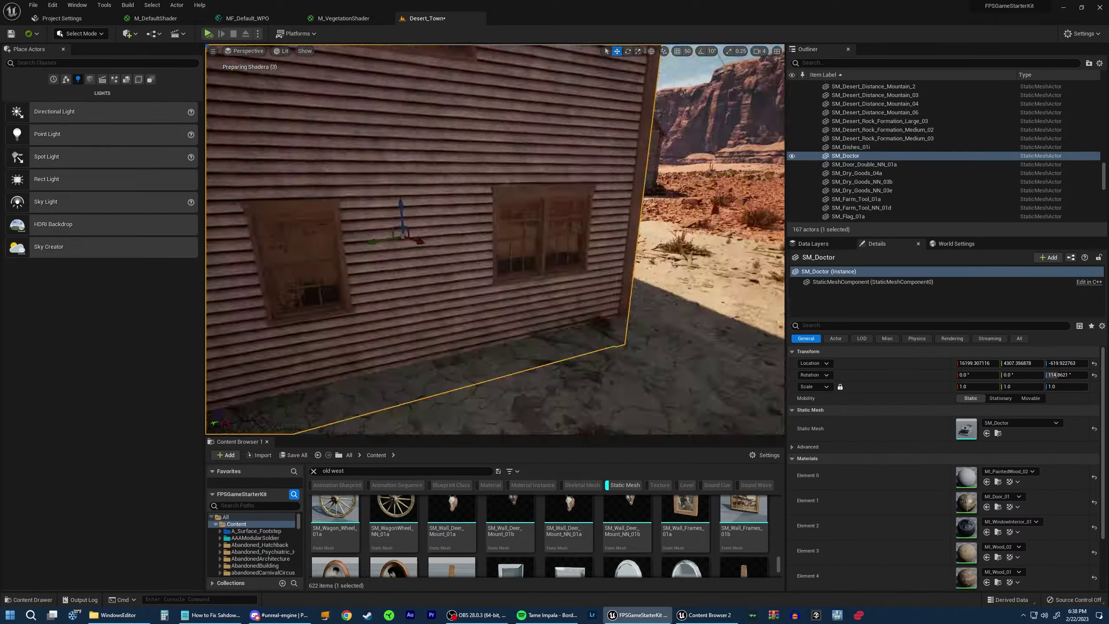
key(Delete)
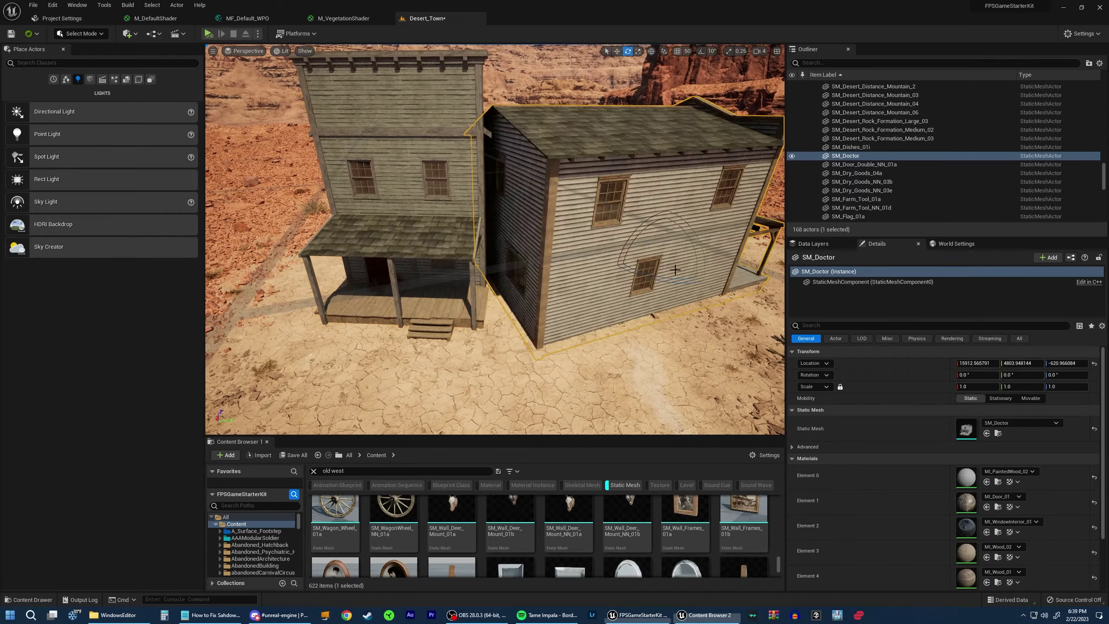
drag(512, 261, 535, 288)
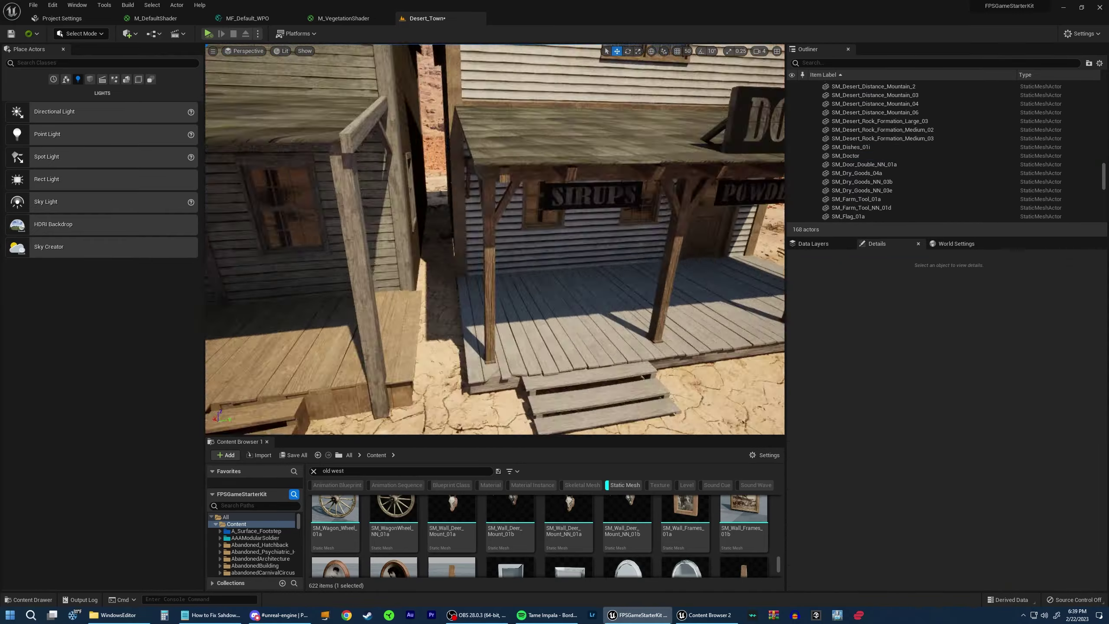
Duplicate a porch plank twice and rotate the copies to patch the porch
click(403, 235)
key(e)
key(ctrl+d)
key(e)
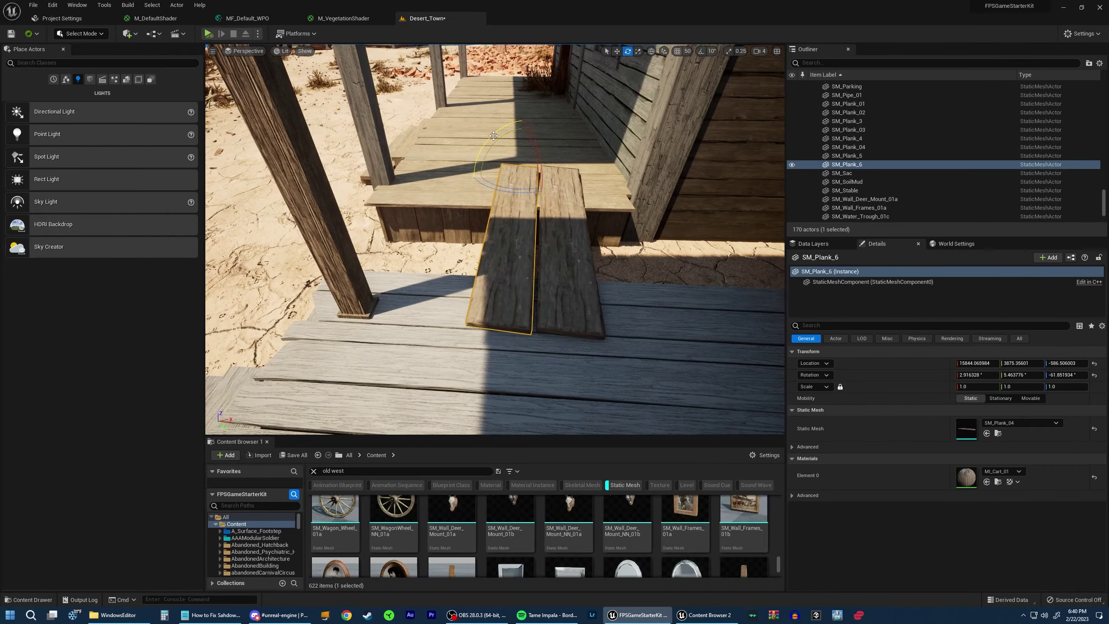
key(ctrl+d)
key(e)
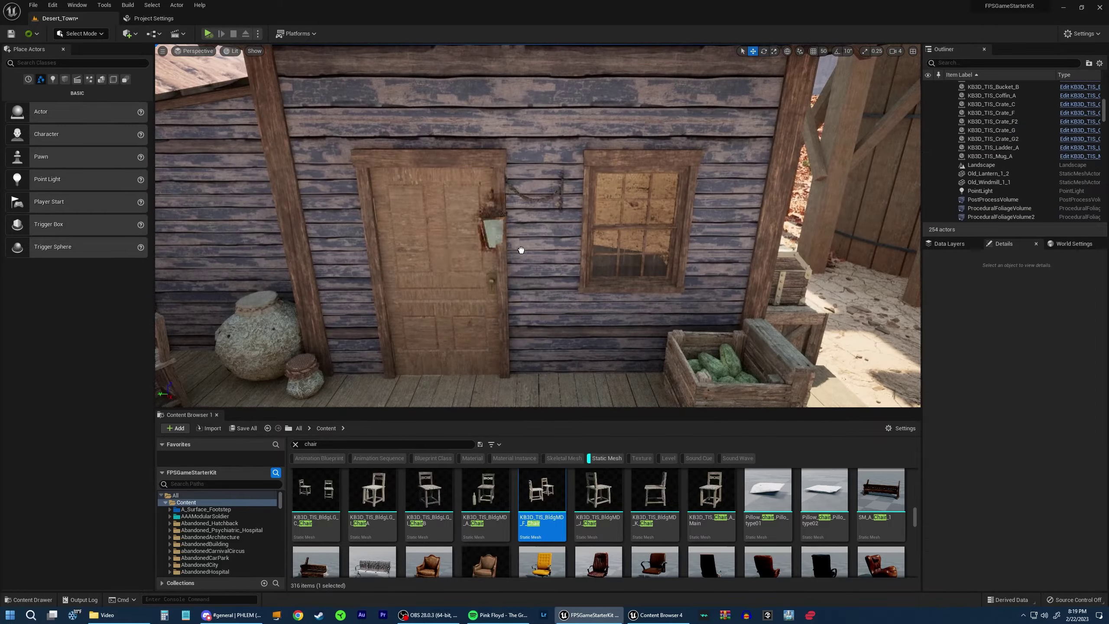
Select the lantern hanging on the town wall
click(538, 217)
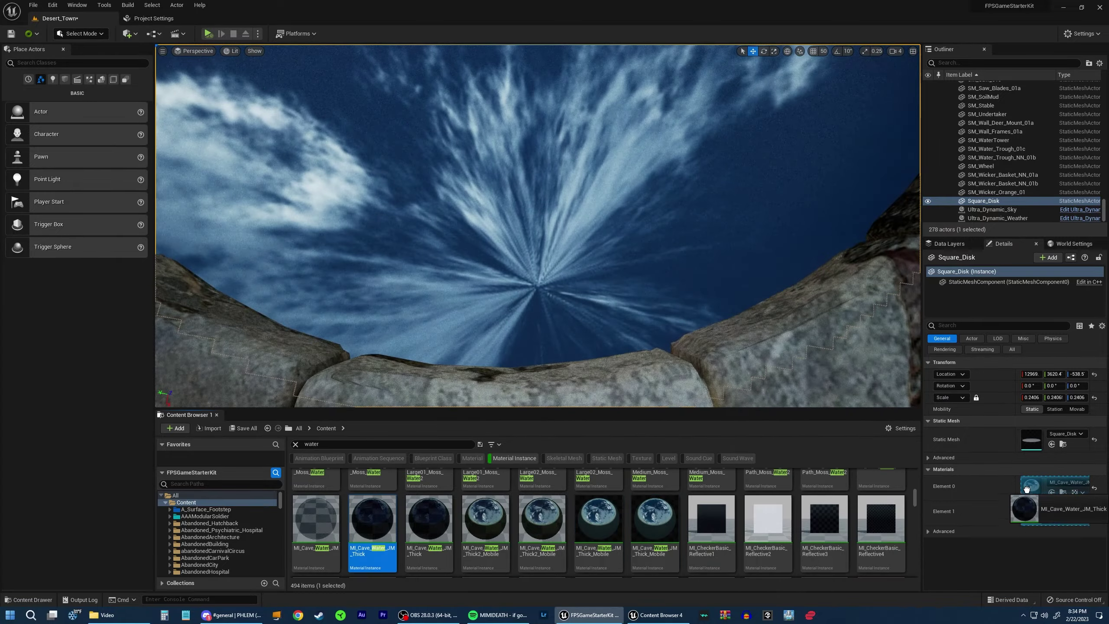
Assign MI_Cave_Water to Element 0 of the Square_Disk in the well
drag(1027, 487, 1031, 486)
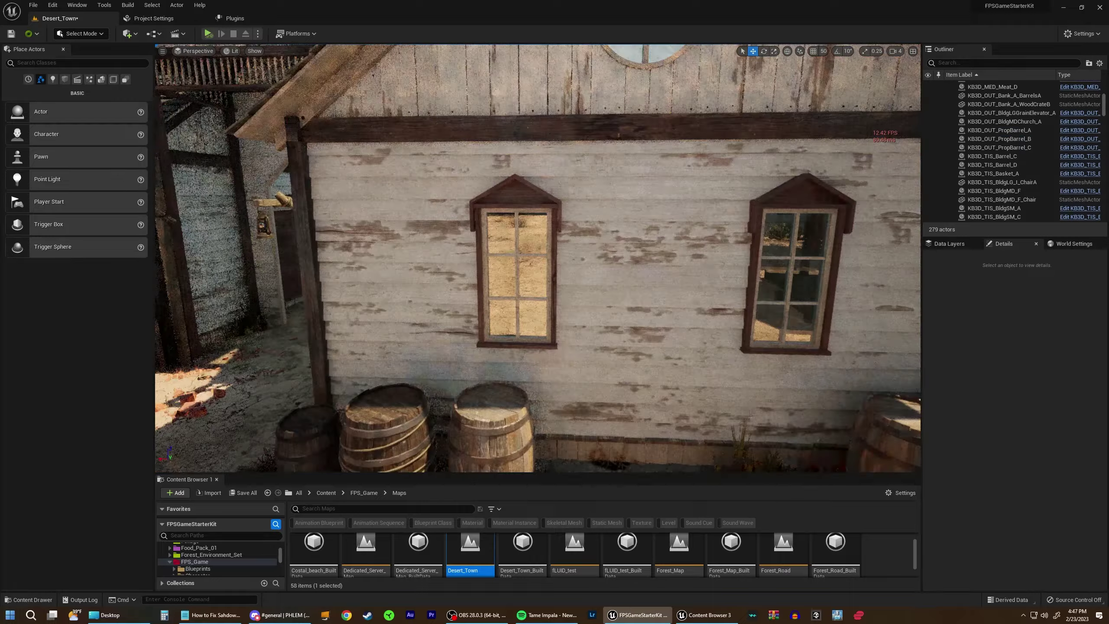
Switch the editor into Landscape Mode to sculpt and paint the desert terrain
click(81, 33)
click(74, 55)
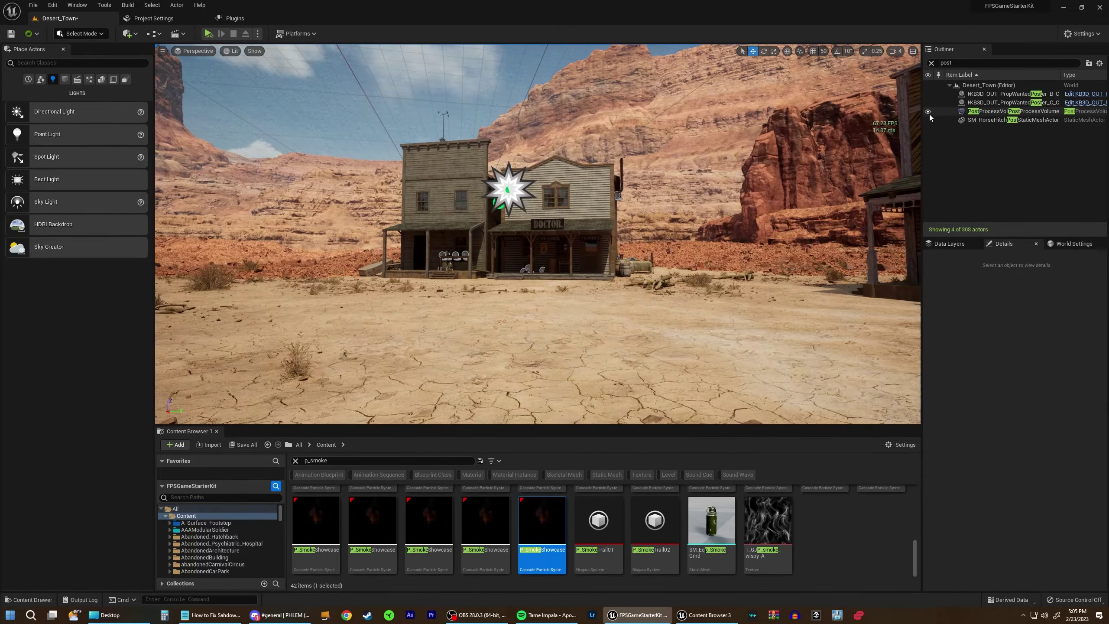
Select the PostProcessVolume in the Outliner and scroll through its settings
click(1013, 111)
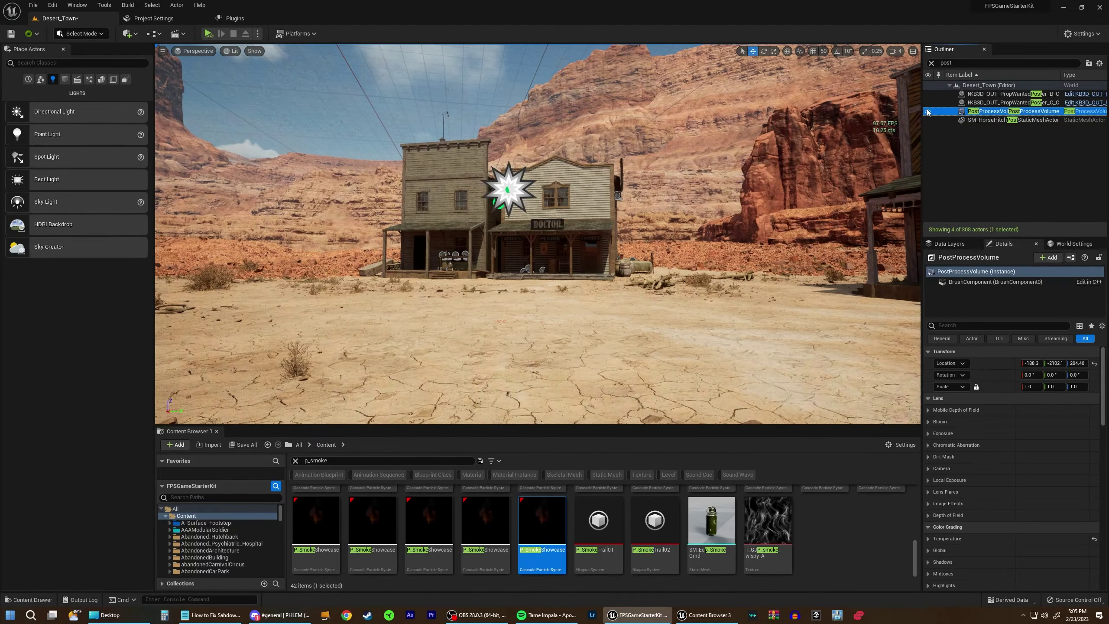
scroll(1040, 500, down, 10)
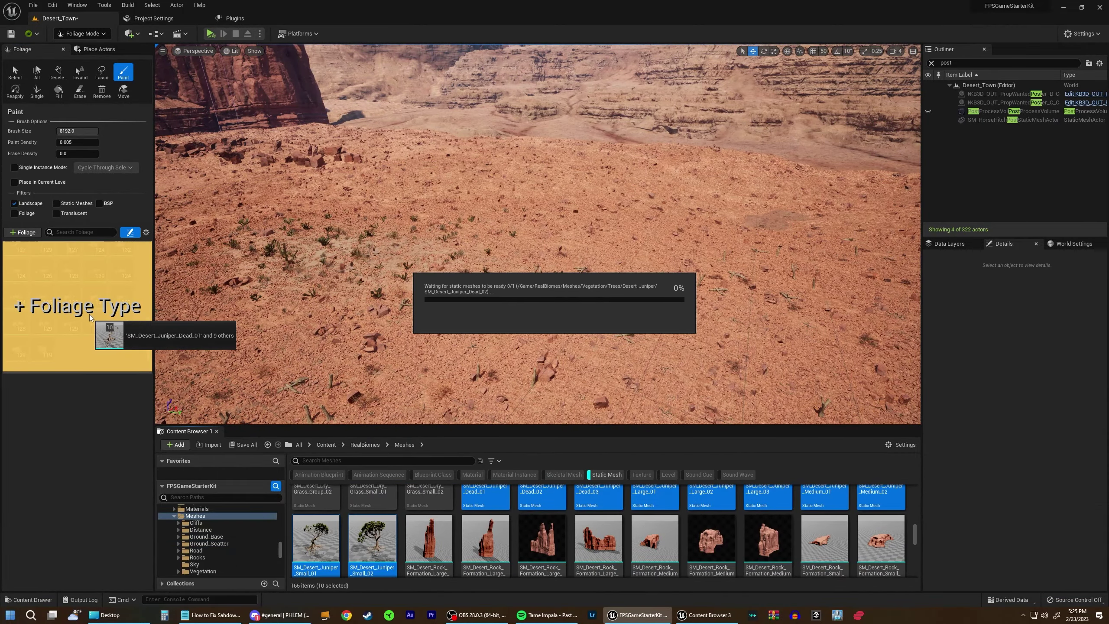
Add the ten chosen desert meshes as foliage types and place a desert rock in the level
drag(89, 317, 89, 317)
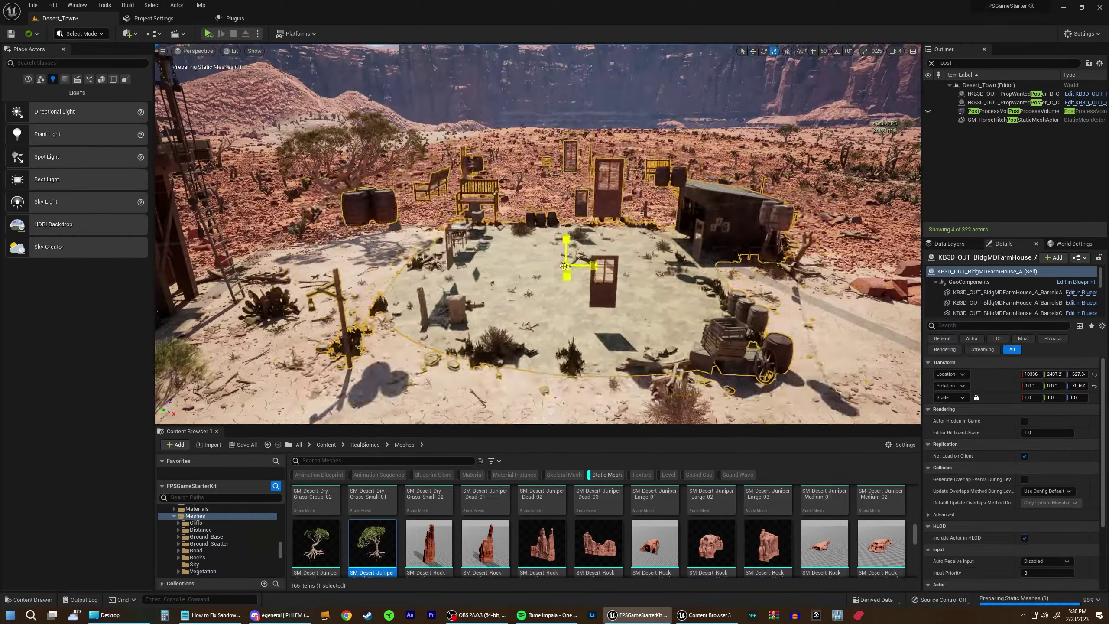
drag(655, 544, 395, 257)
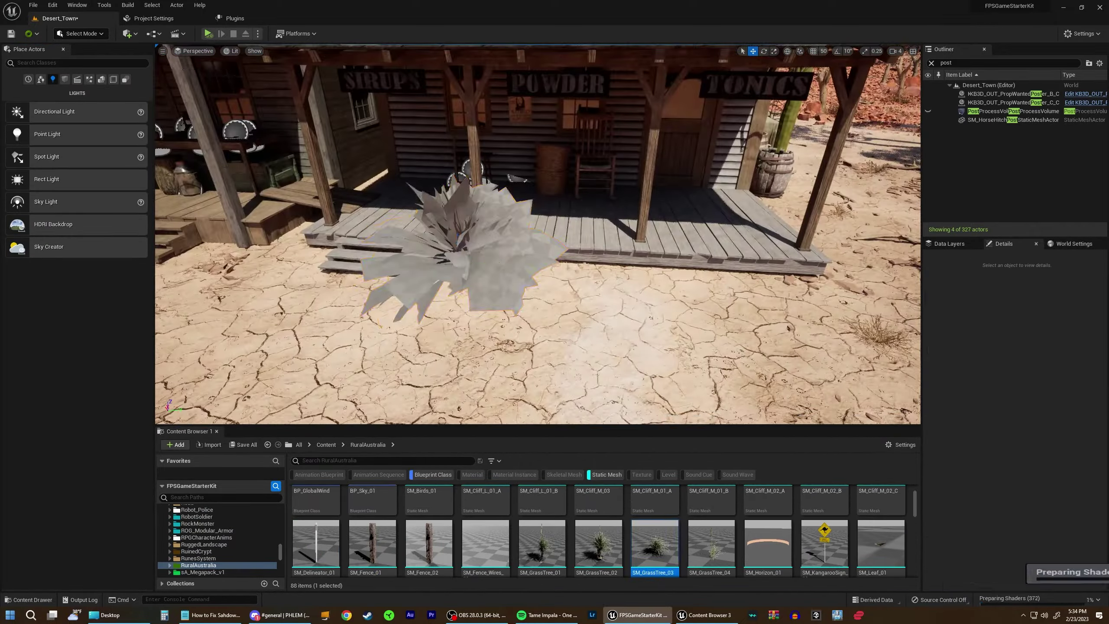
scroll(789, 498, down, 1)
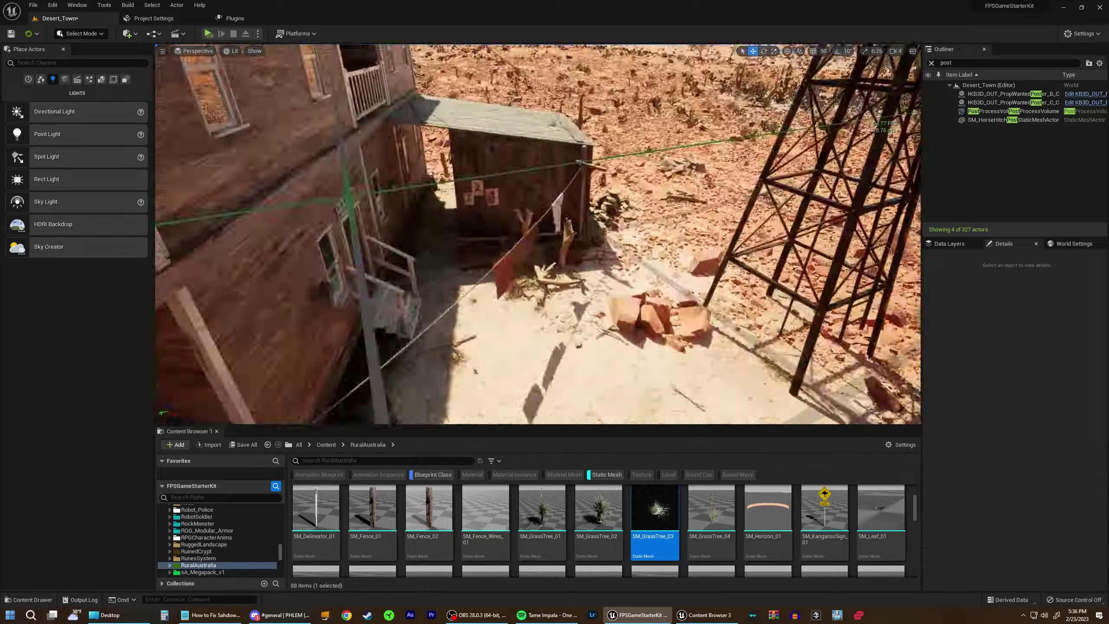
Return to Select Mode and turn the view to reveal the barns, wagon and whole town
click(82, 33)
click(87, 60)
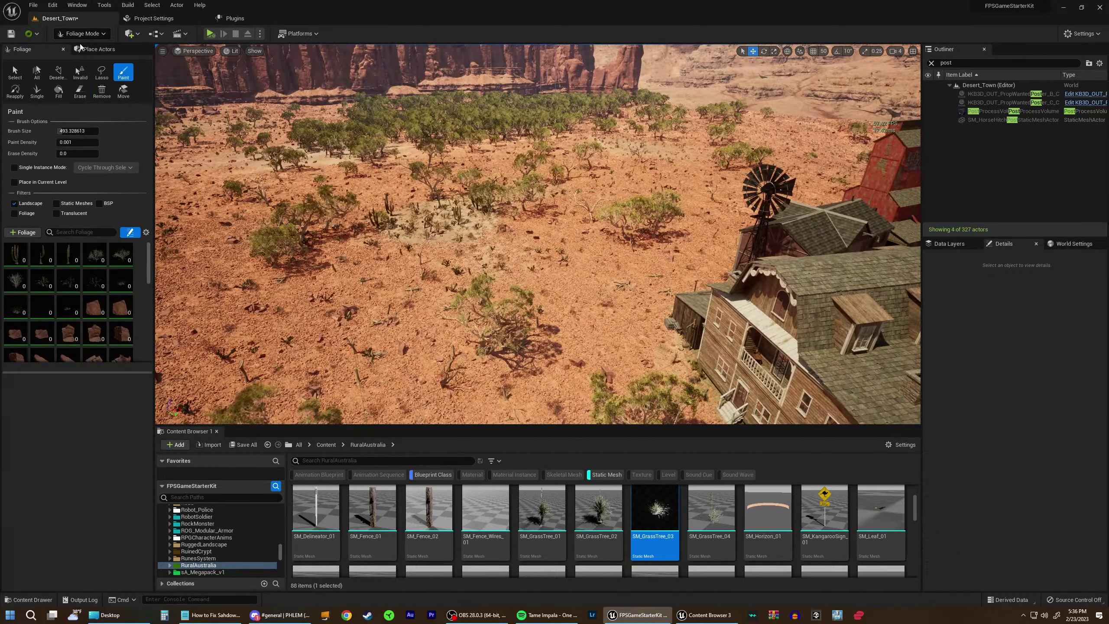
click(83, 49)
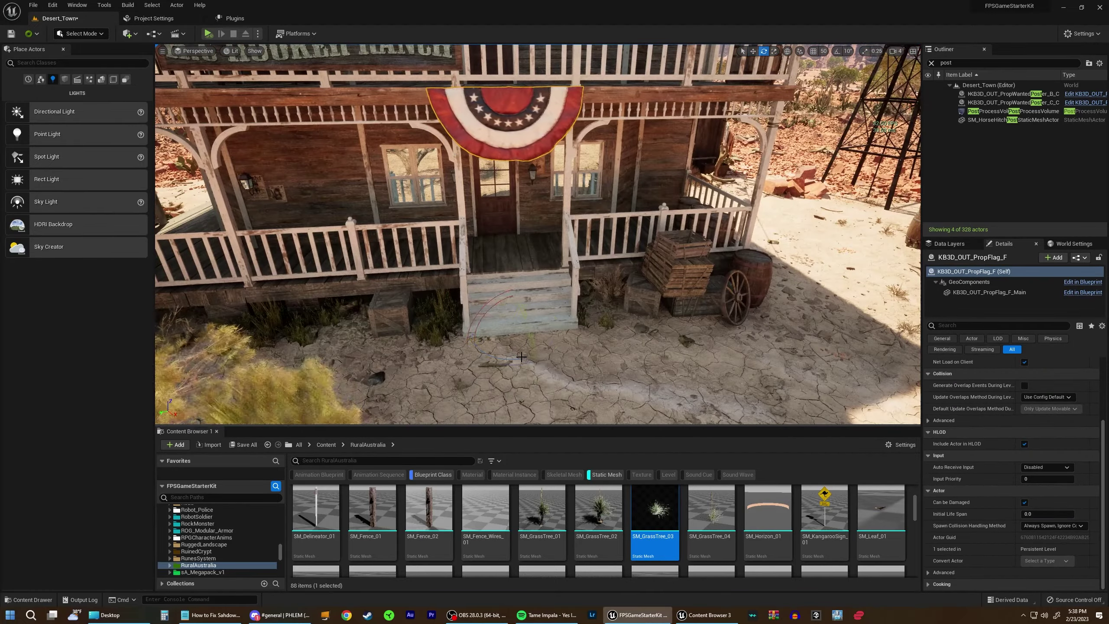
right_drag(521, 357, 612, 174)
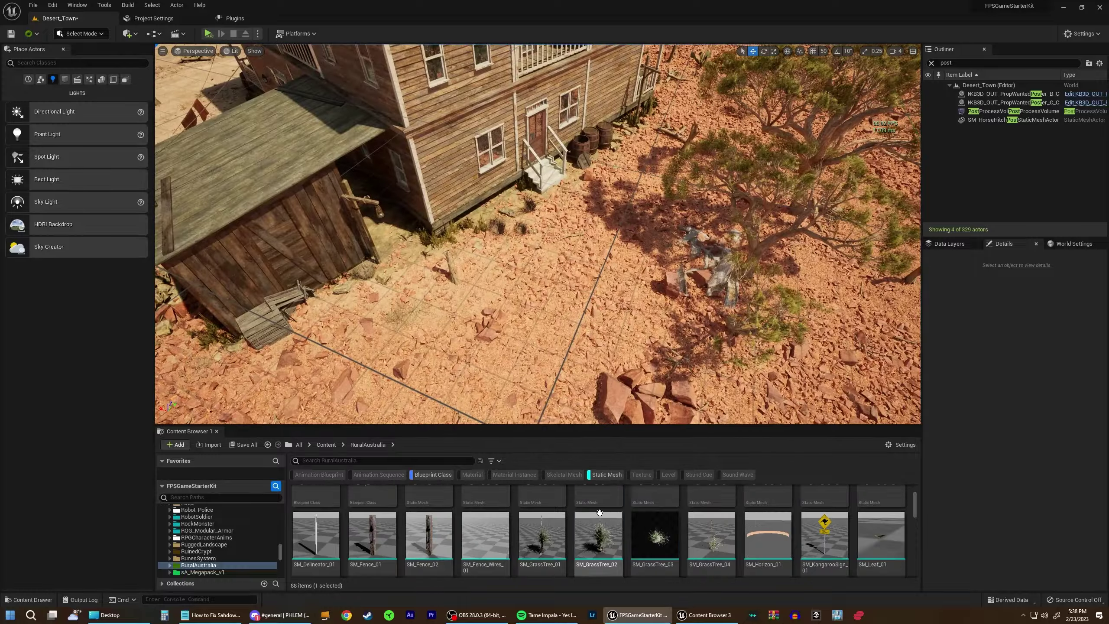
click(415, 478)
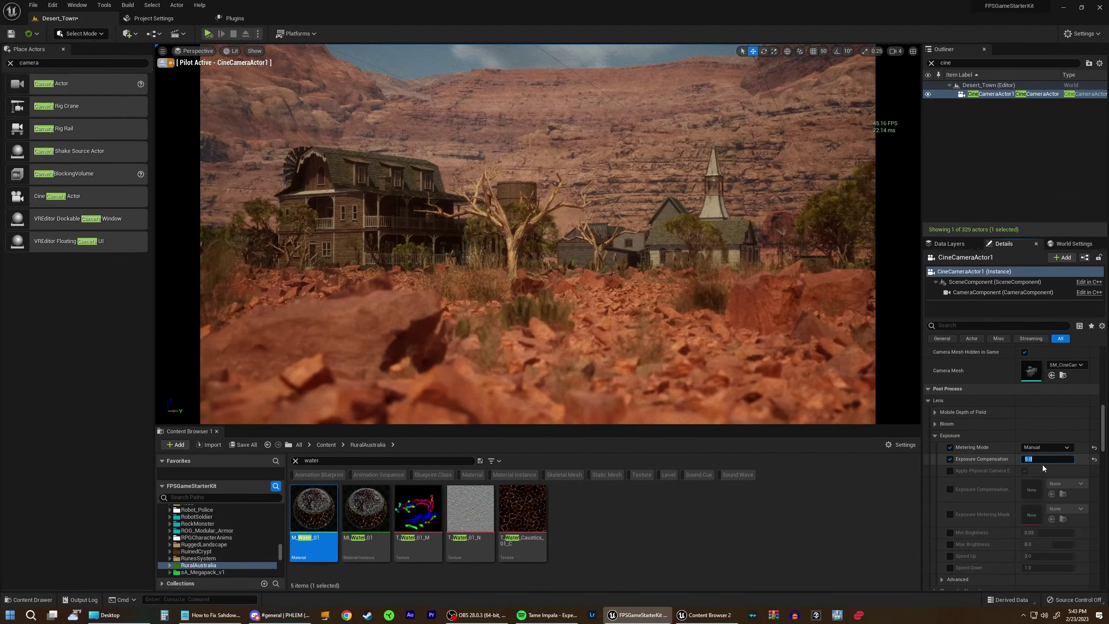
Commit the camera's exposure compensation of 6.0 and expand the Dirt Mask settings
key(Return)
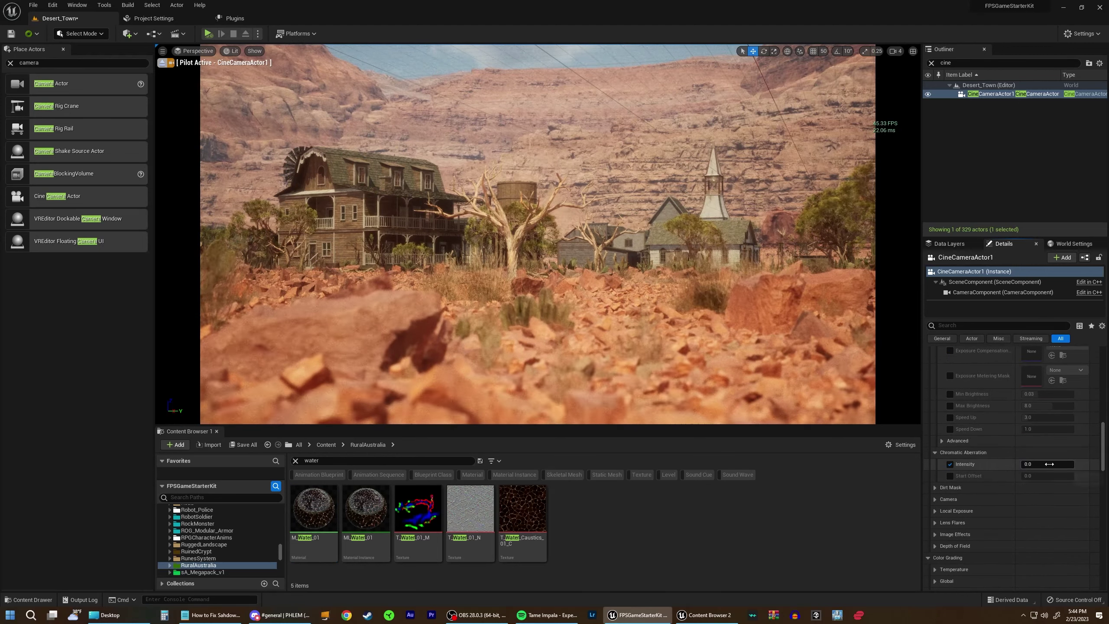
scroll(1004, 489, down, 3)
click(935, 519)
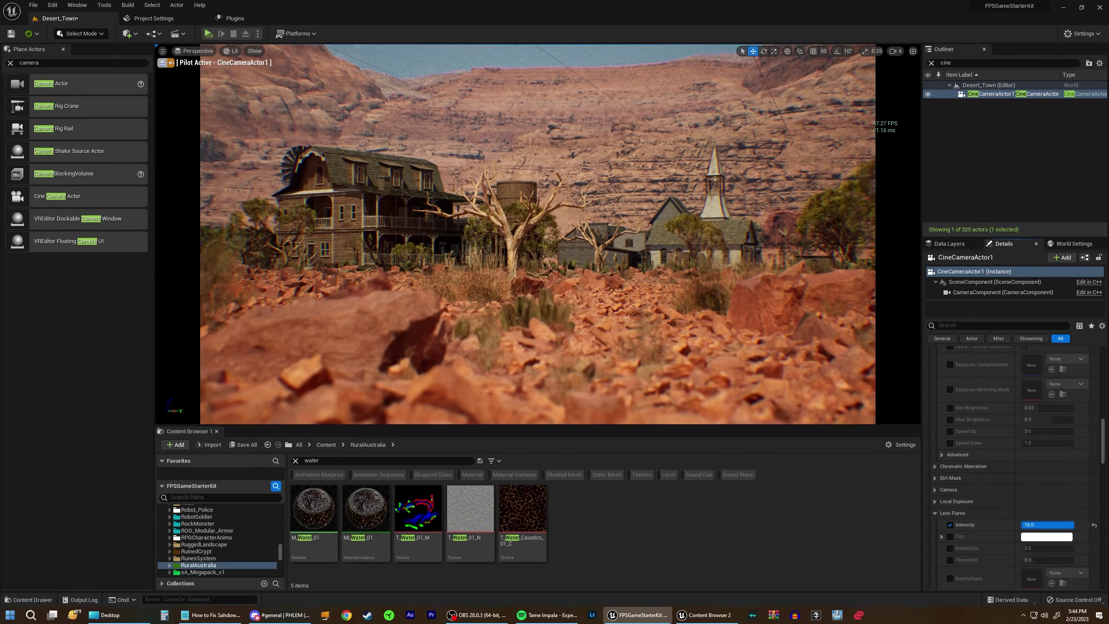
Filter the Outliner for 'post', select the post process volume, and expand Ray Tracing Reflections
triple_click(972, 63)
text(post)
key(Return)
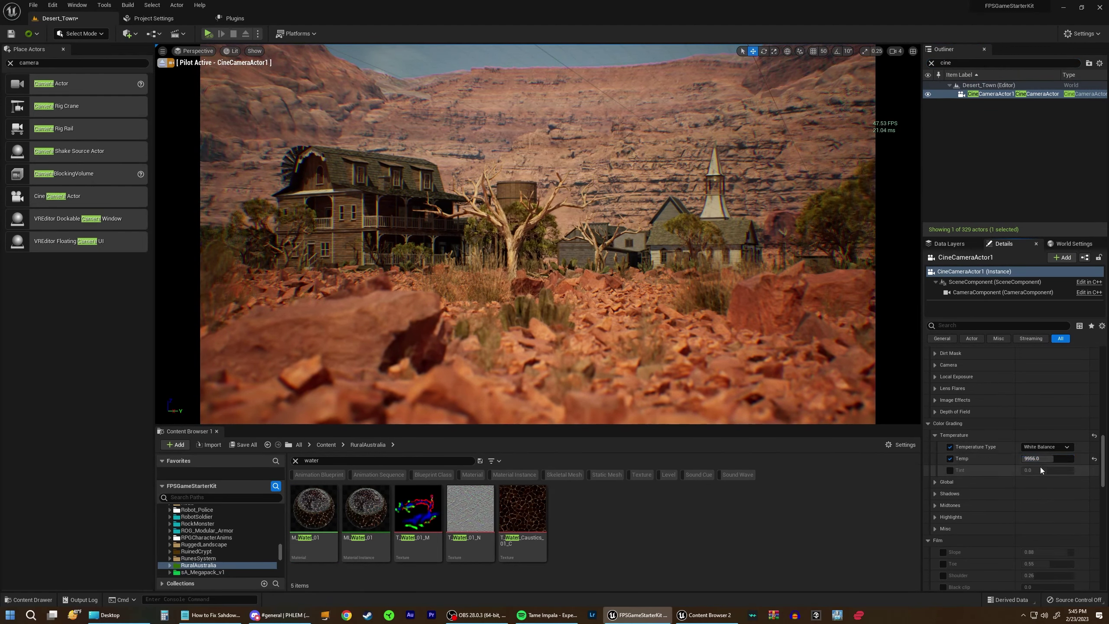
scroll(954, 521, down, 5)
click(935, 492)
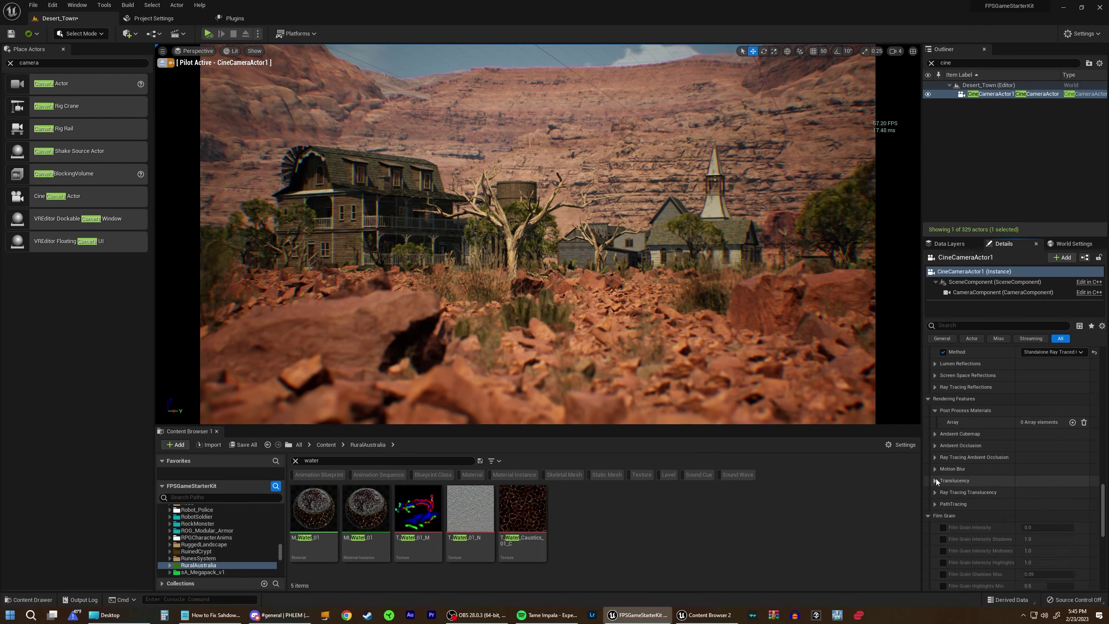
click(936, 386)
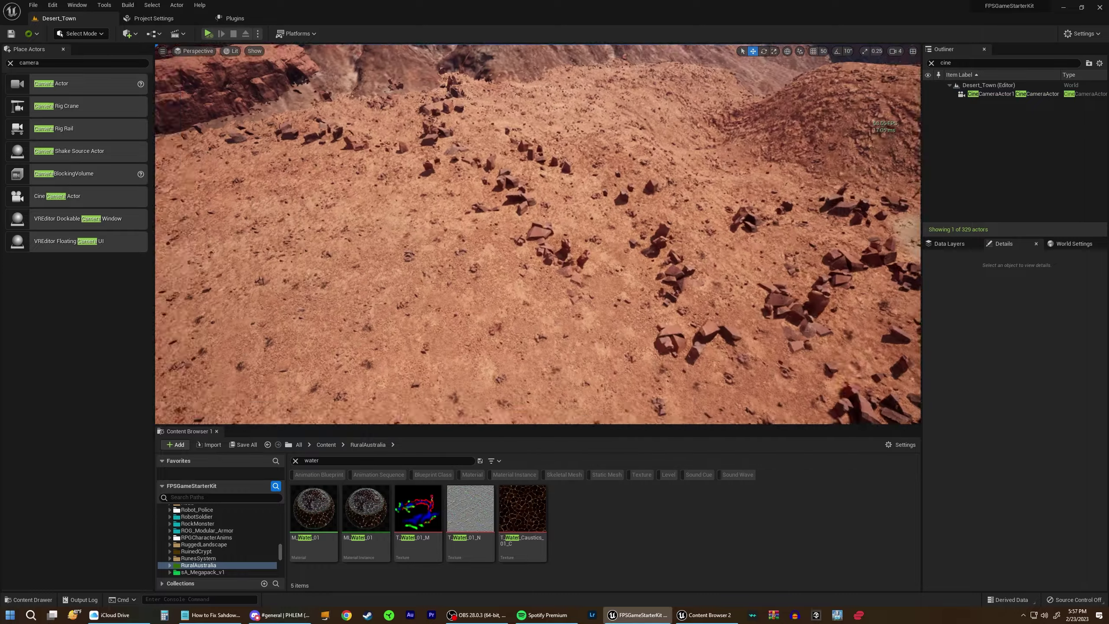
Select CineCameraActor1 and pilot it to look through the cine camera
click(991, 94)
key(ctrl+shift+p)
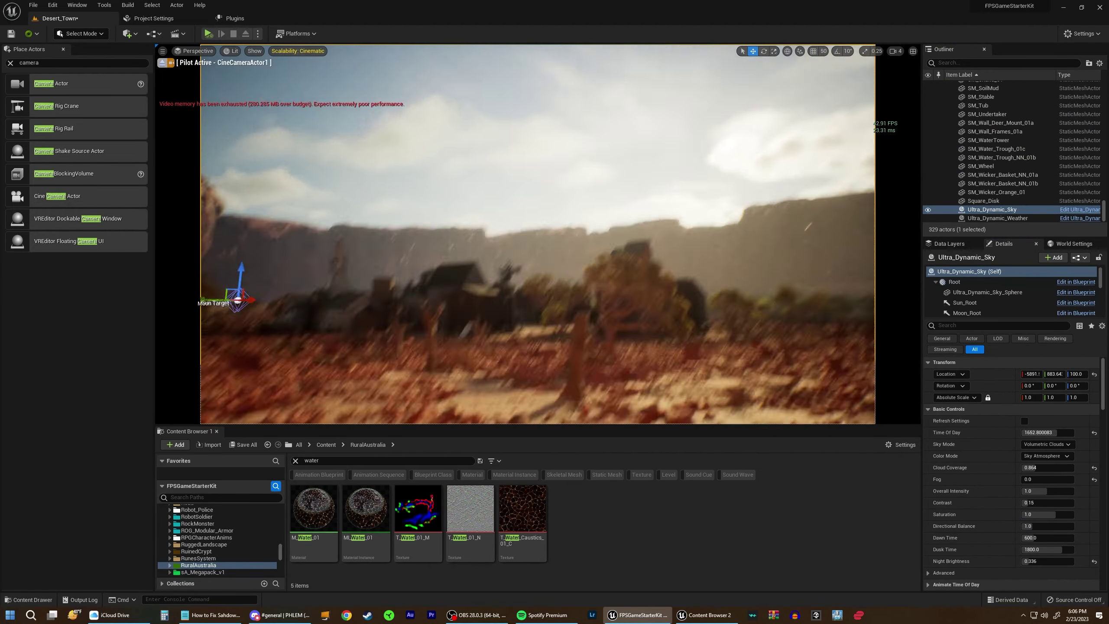
key(Escape)
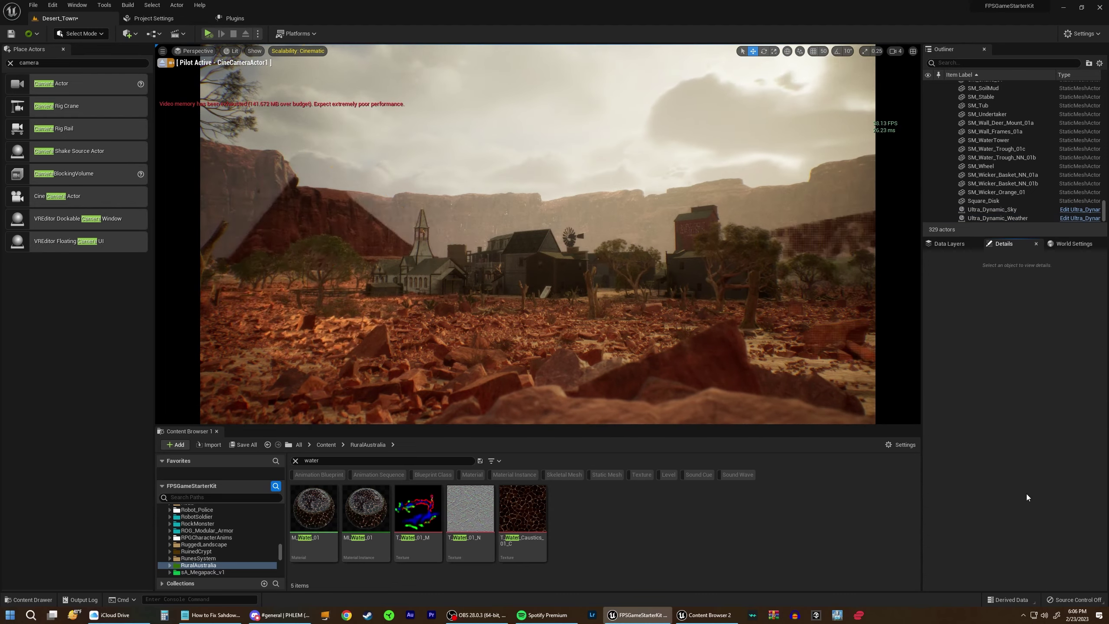
On the Ultra Dynamic sky/weather actor, turn off volumetric fog, then stop piloting the camera
click(1000, 218)
scroll(999, 508, down, 2)
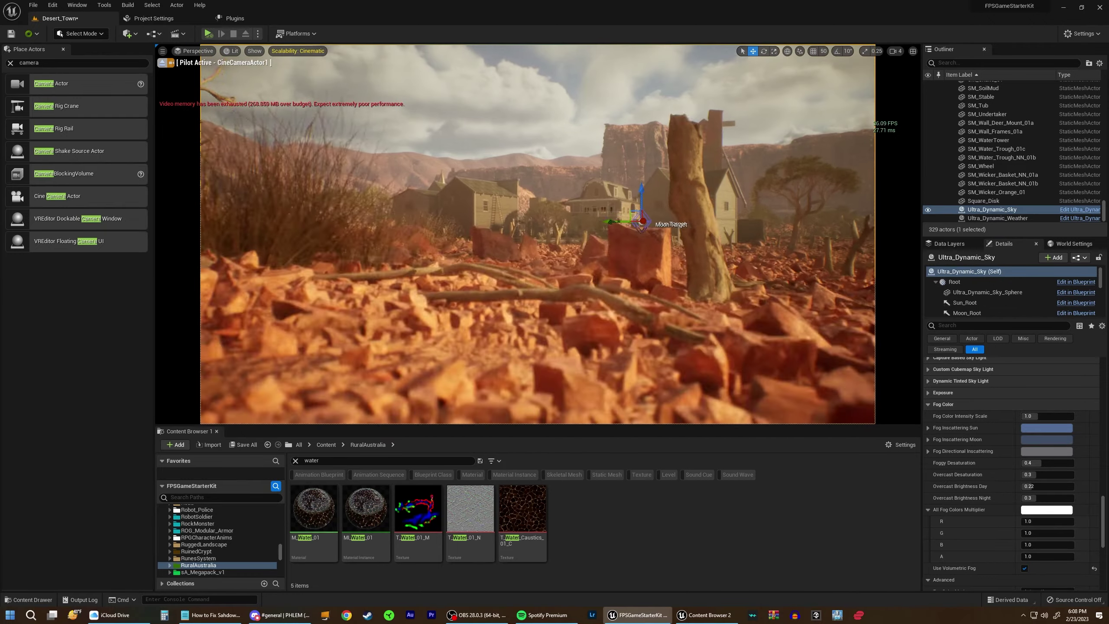
scroll(1027, 503, down, 2)
click(1024, 499)
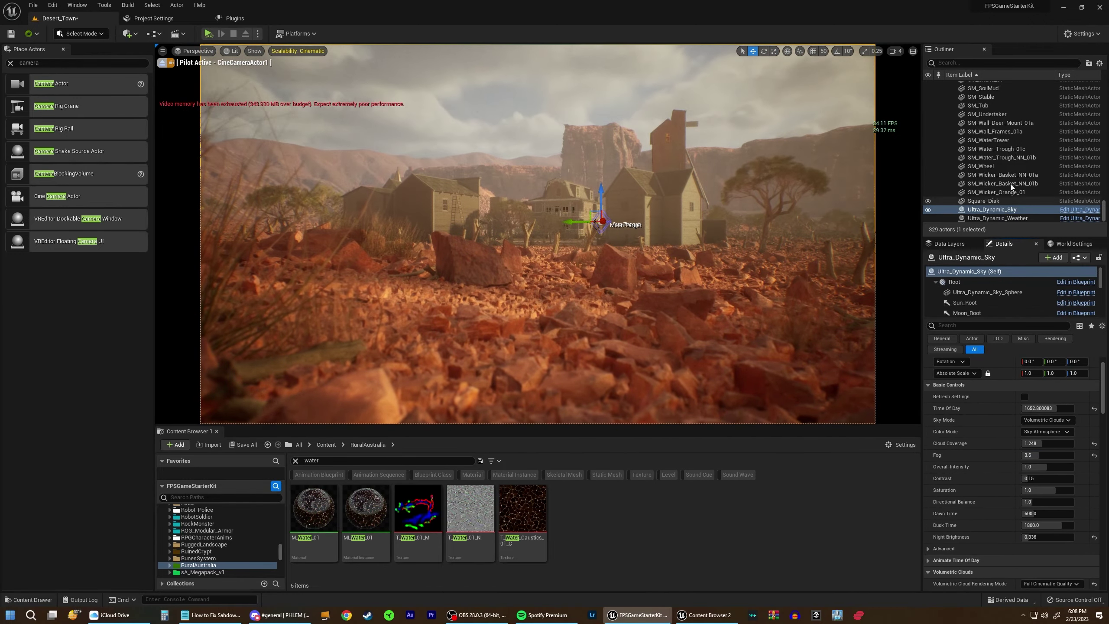
right_click(1012, 210)
click(1021, 227)
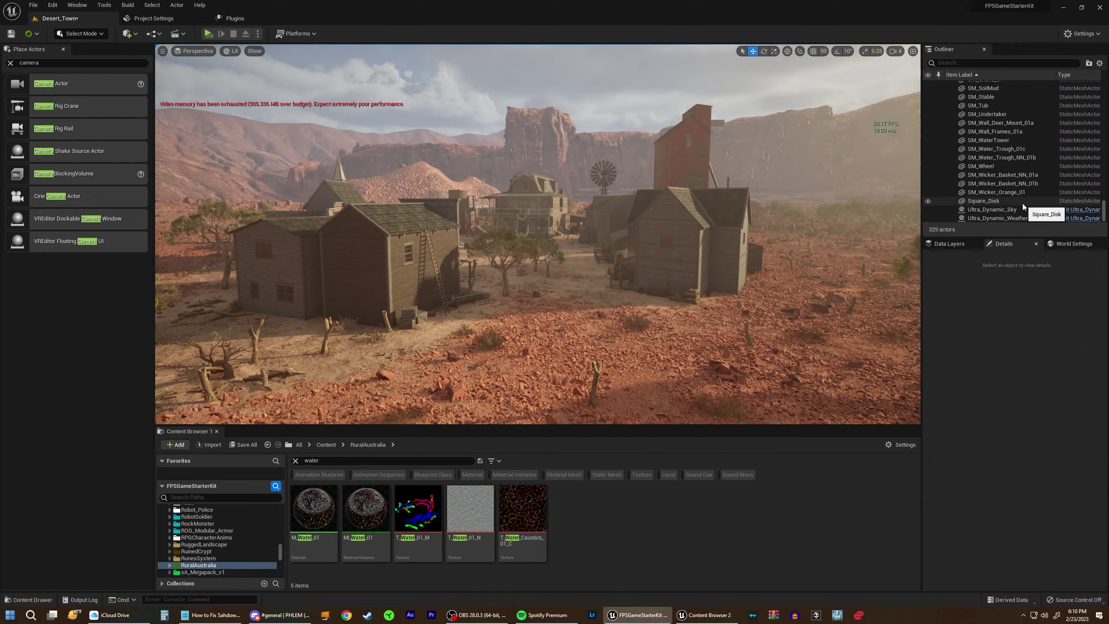
Double-click the sky actor in the Outliner to select and frame it
double_click(1023, 209)
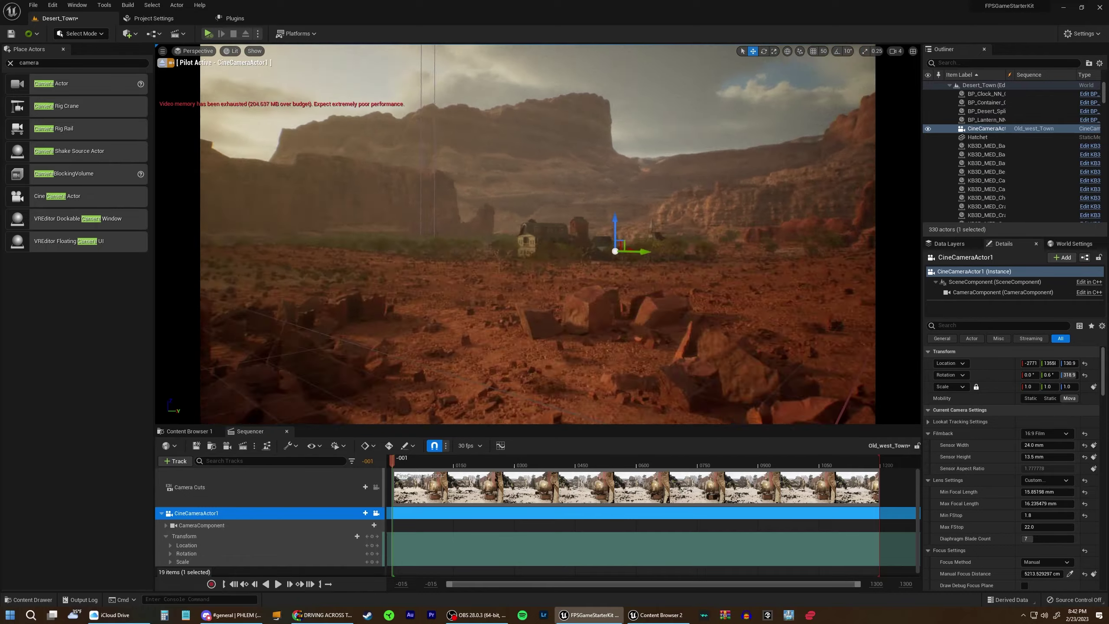
Key a low camera shot among rocks at frame 0048, then shift that location key 45 frames later
mouse_move(201, 163)
right_down()
mouse_move(400, 464)
mouse_move(537, 236)
right_up()
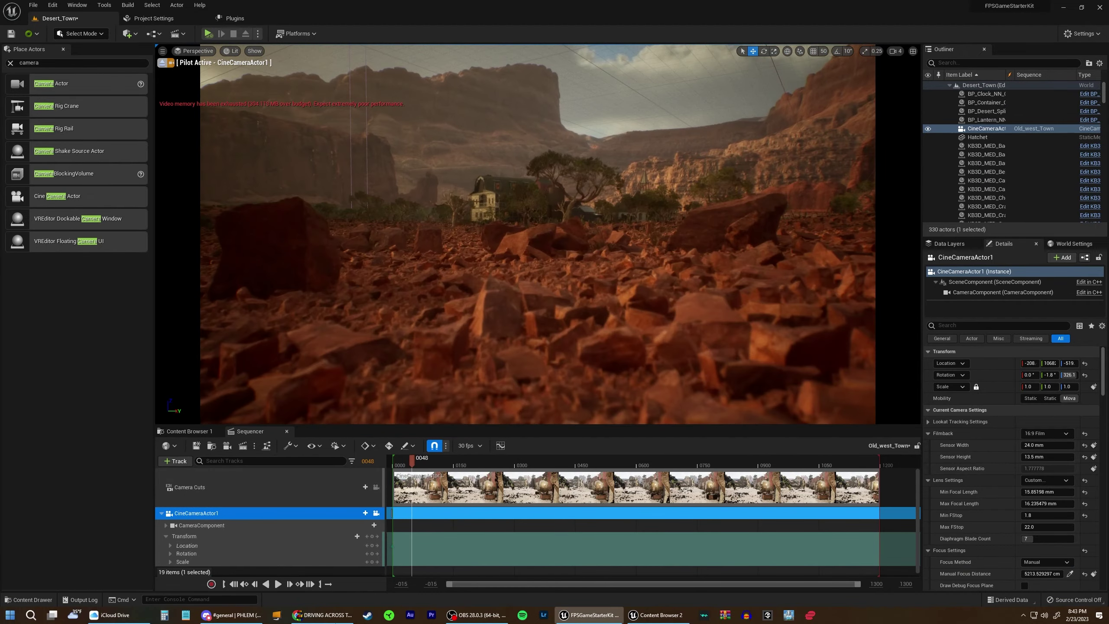
click(371, 545)
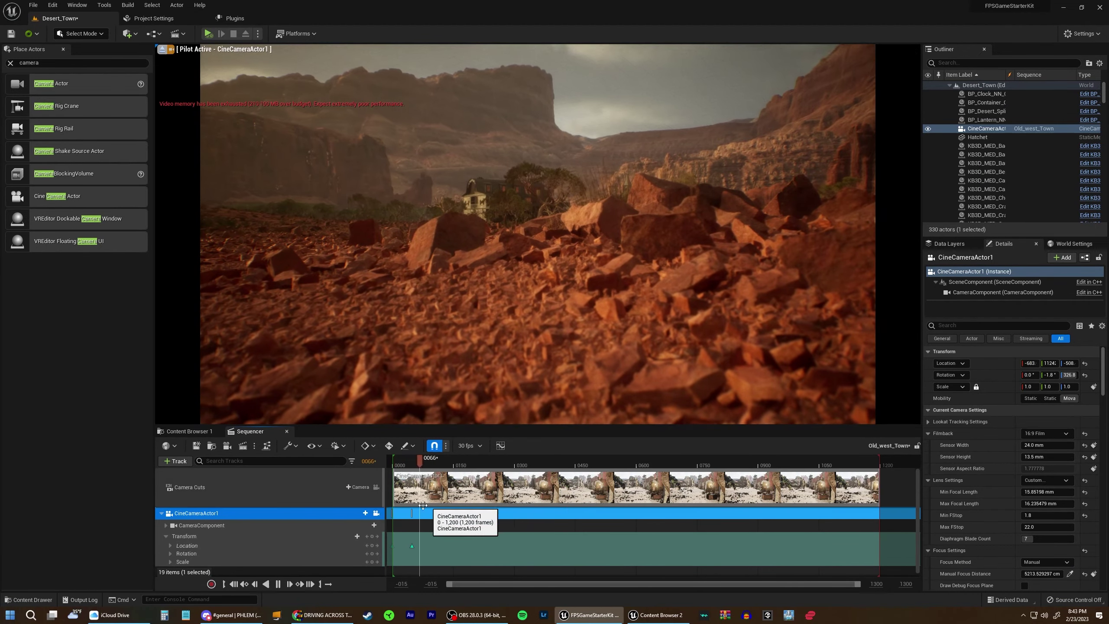
drag(394, 467, 454, 464)
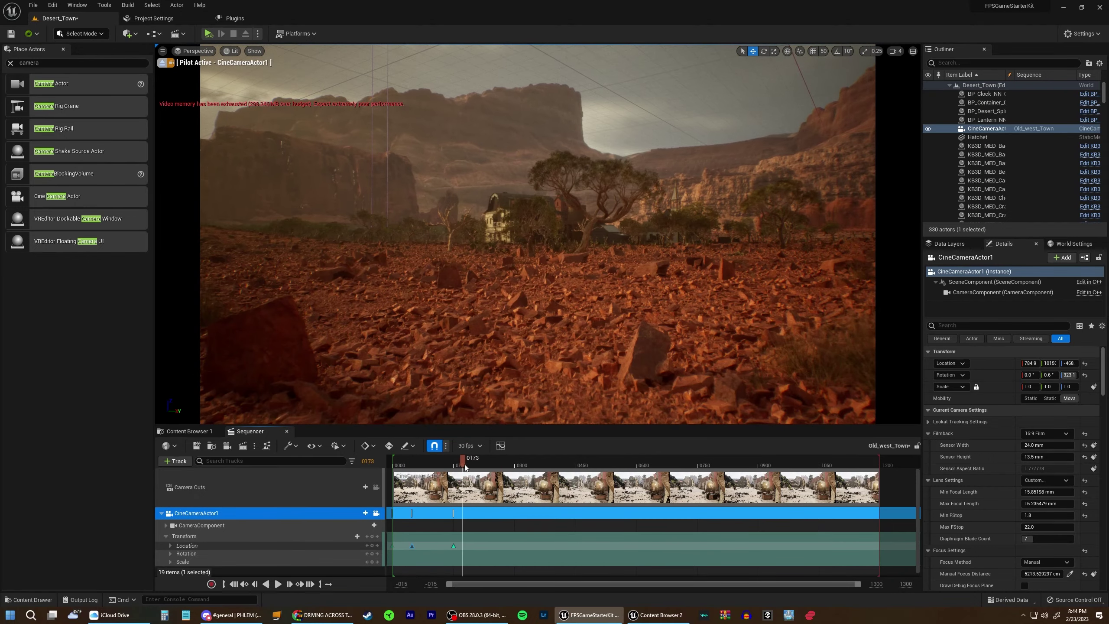
ctrl+scroll(454, 464, up, 3)
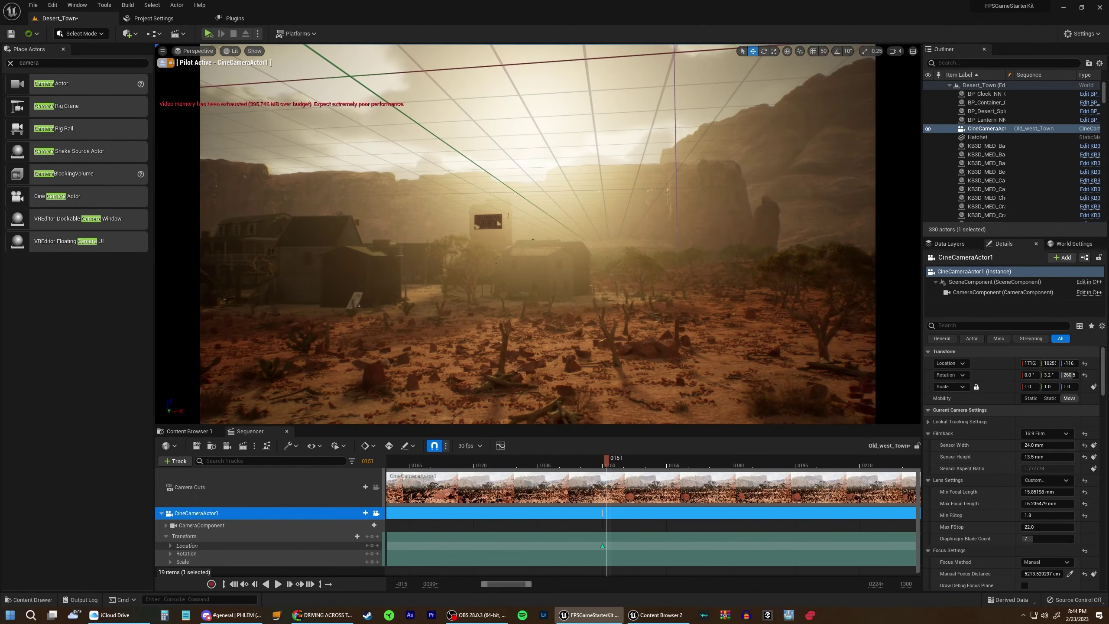
click(617, 467)
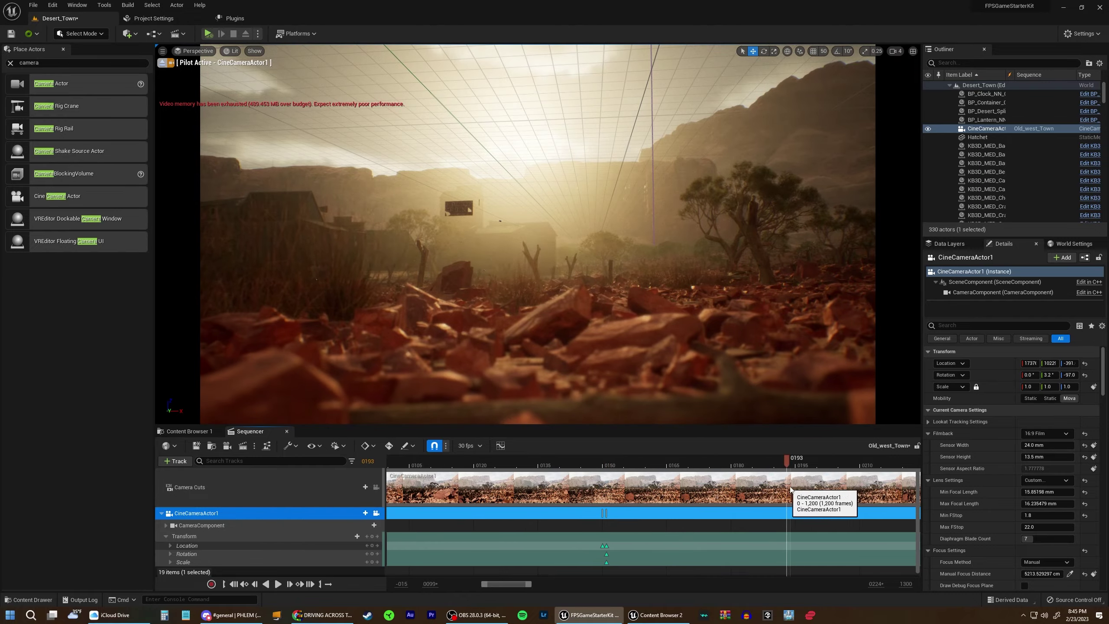
mouse_move(795, 458)
mouse_down()
mouse_move(451, 458)
mouse_move(490, 458)
mouse_up()
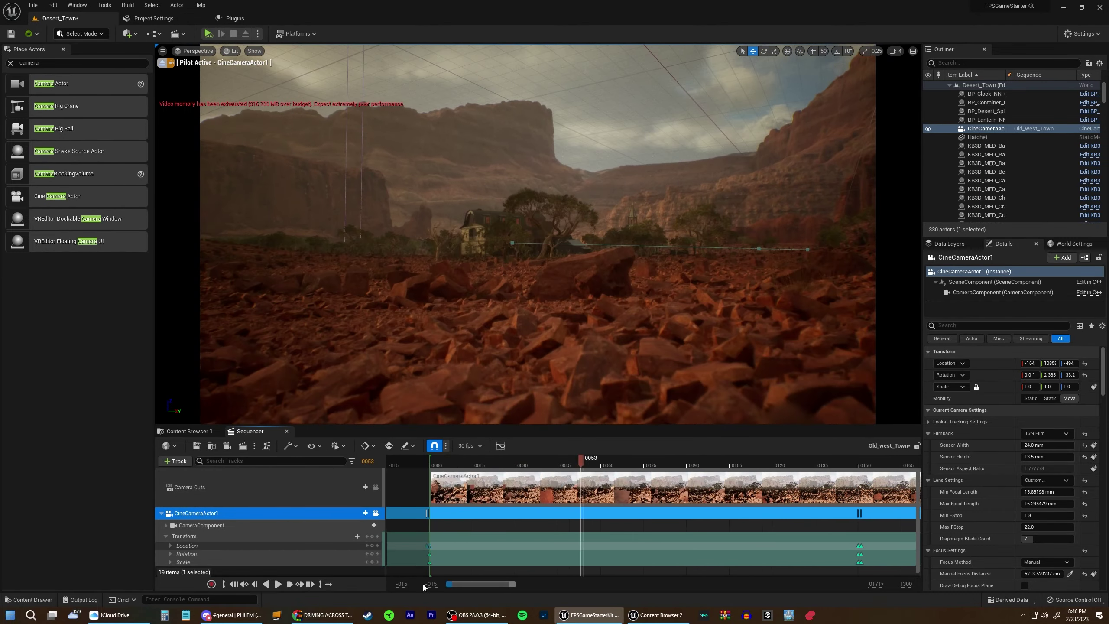
ctrl+scroll(612, 502, down, 3)
drag(580, 542, 626, 542)
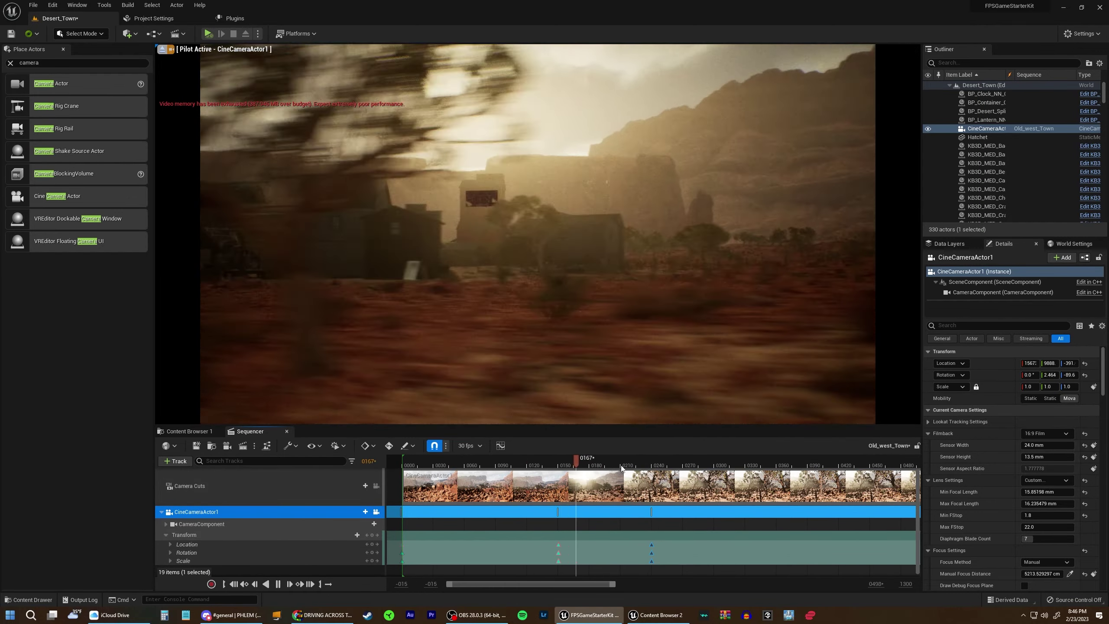
ctrl+scroll(712, 492, up, 3)
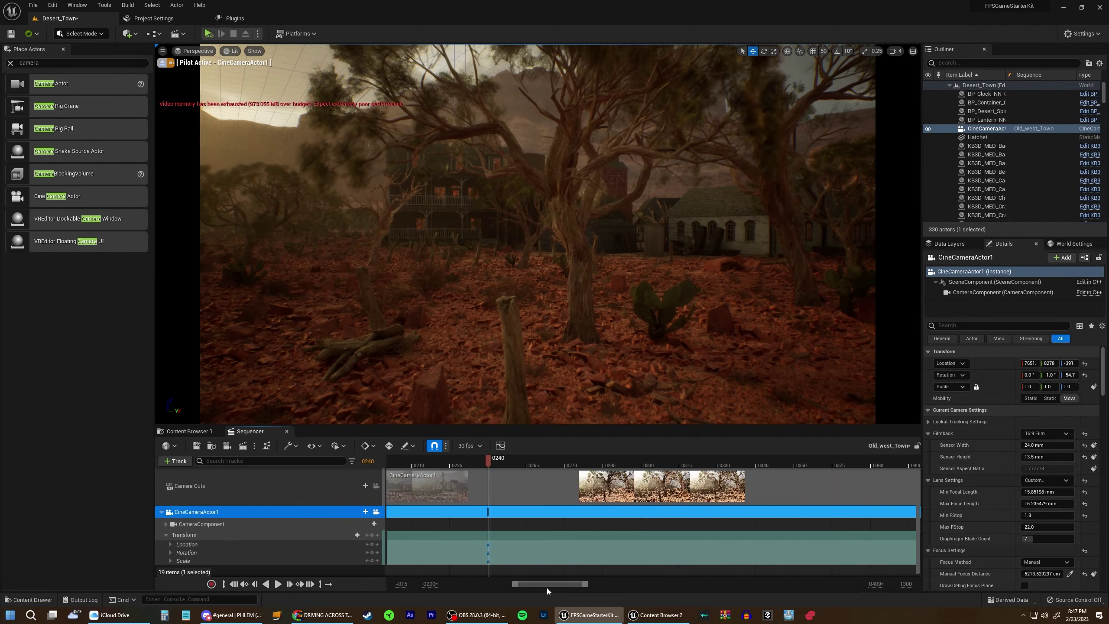
Retime the frame 0241 transform key to about frame 0400 and zoom the timeline out to 0589
drag(488, 458, 451, 458)
mouse_move(585, 584)
mouse_down()
mouse_move(562, 588)
mouse_move(643, 584)
mouse_up()
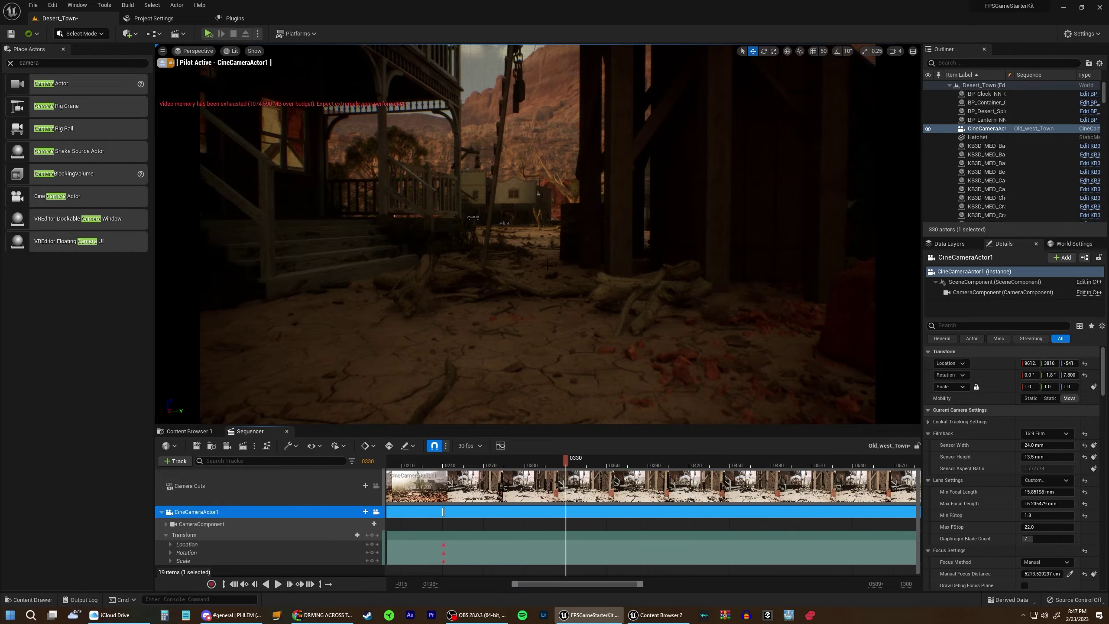
drag(446, 544, 662, 544)
mouse_move(540, 458)
mouse_down()
mouse_move(503, 458)
mouse_move(853, 458)
mouse_up()
Key the camera transform at frames 0450 and 0540, undoing unwanted keys at 0480 and 0544
key(s)
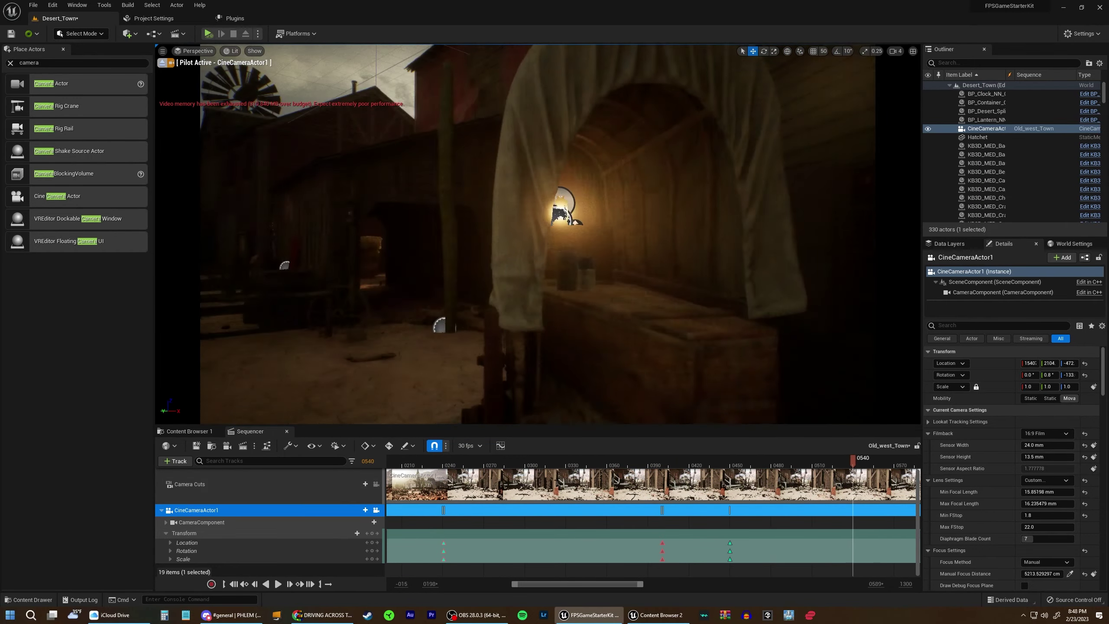
click(373, 533)
drag(720, 532, 739, 575)
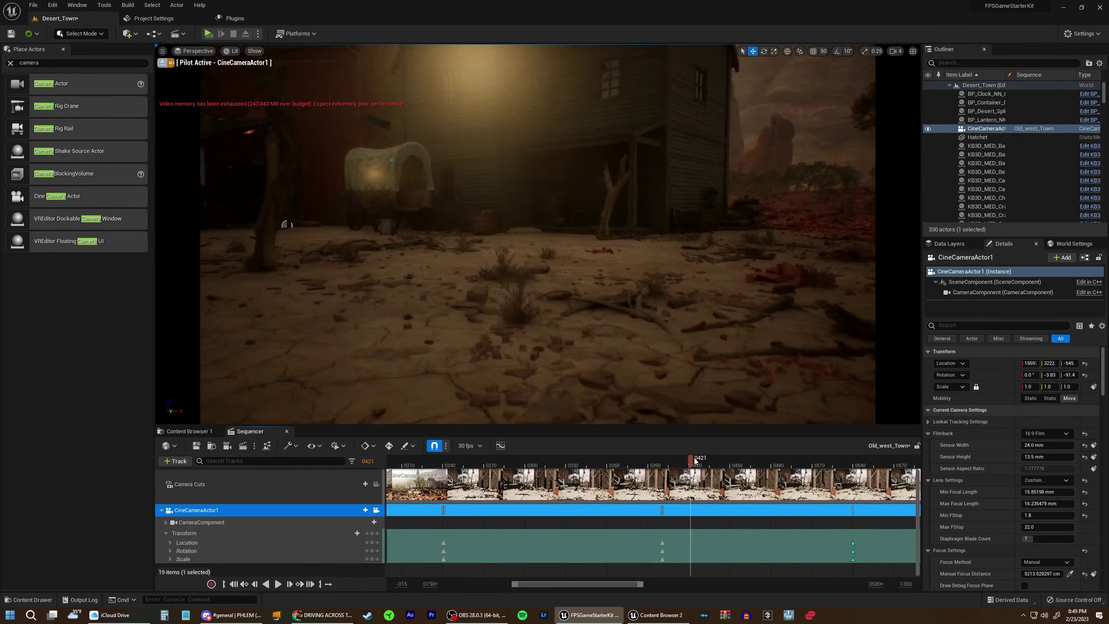
click(184, 533)
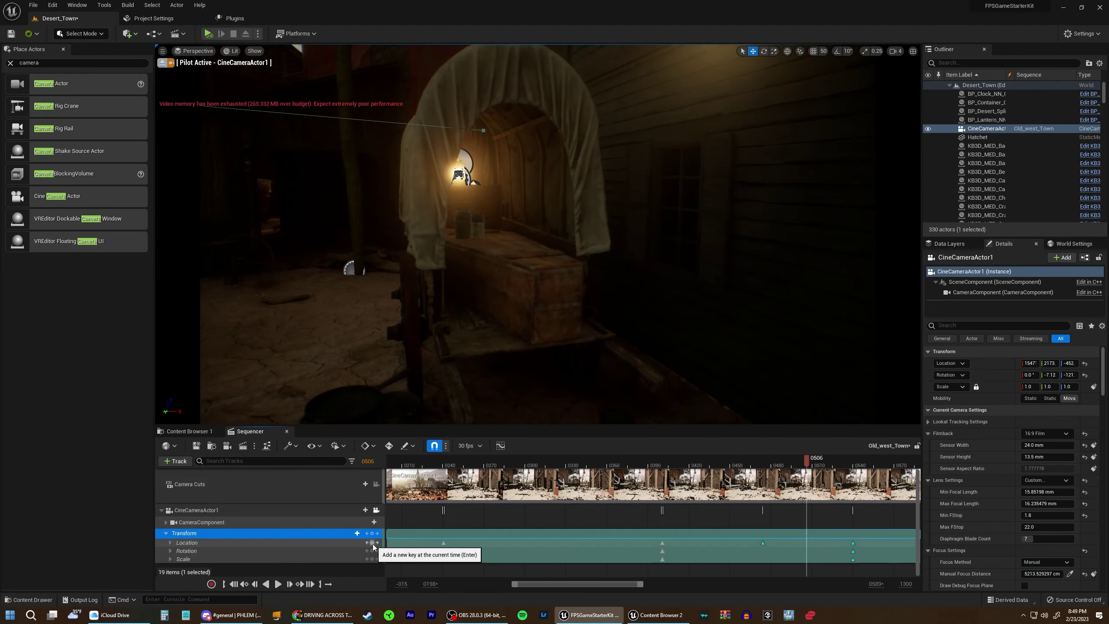
mouse_move(763, 458)
mouse_down()
mouse_move(858, 458)
mouse_move(802, 465)
mouse_up()
key(ctrl+z)
key(ctrl+z)
Scrub forward from frame 0525 and key the camera transform at frame 0720
click(833, 459)
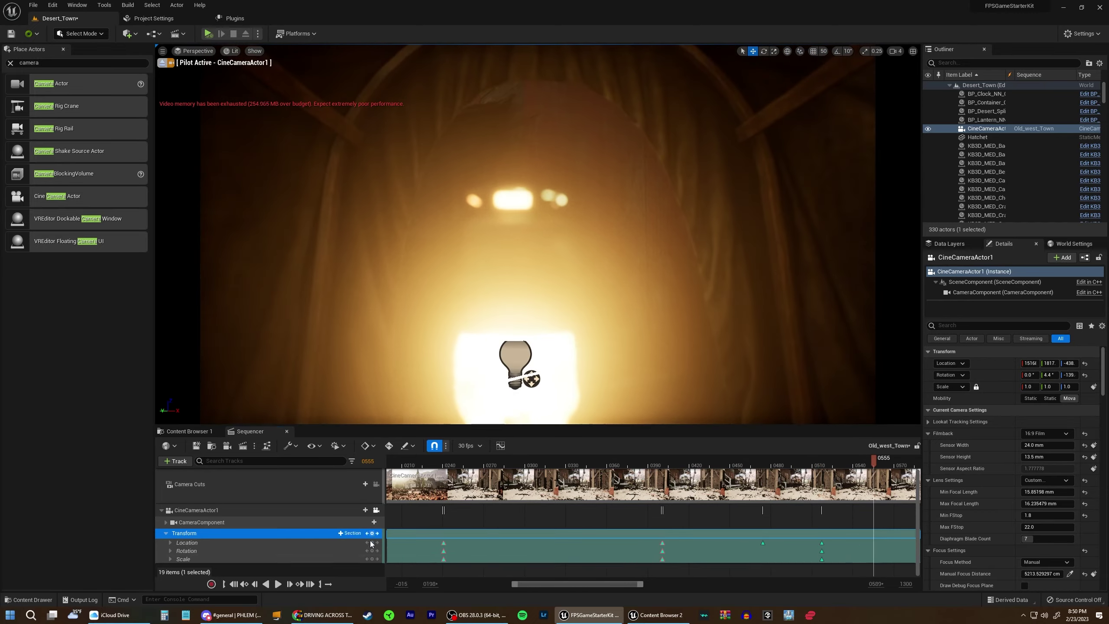
scroll(771, 482, right, 5)
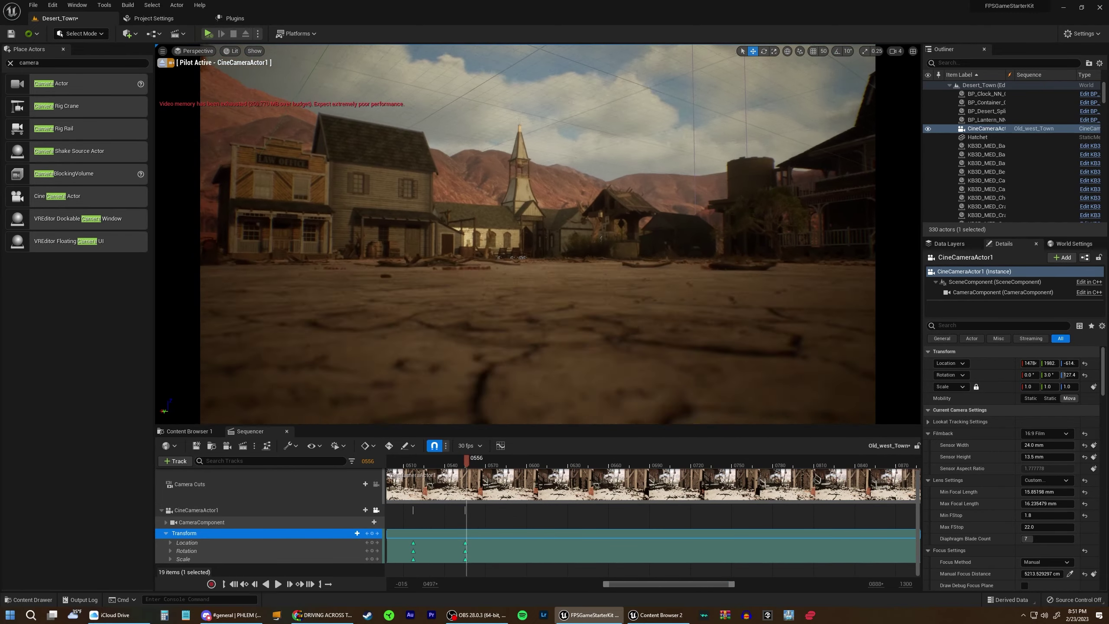
drag(611, 461, 697, 463)
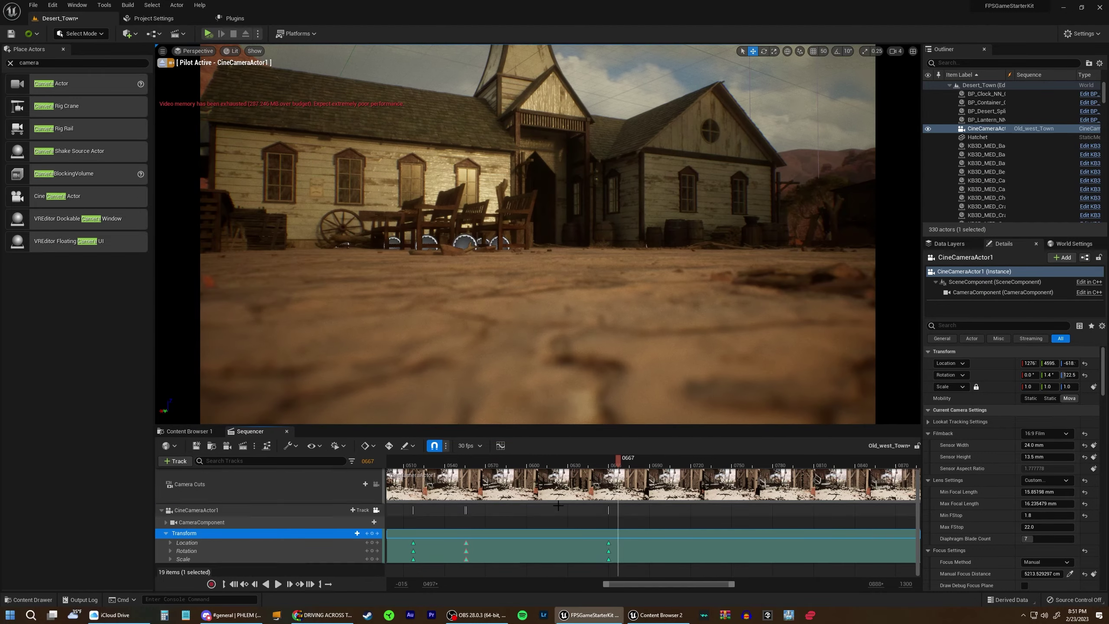
key(Return)
Add camera transform keys near frame 0890 and at frame 1020, previewing the flythrough playback
scroll(696, 463, right, 5)
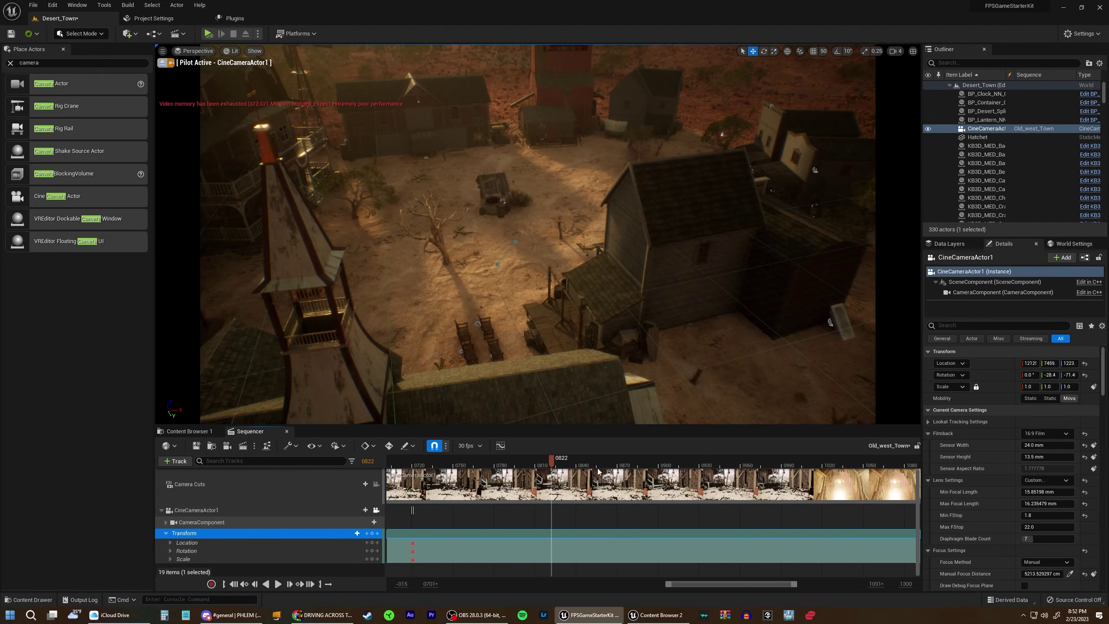
click(645, 460)
key(Return)
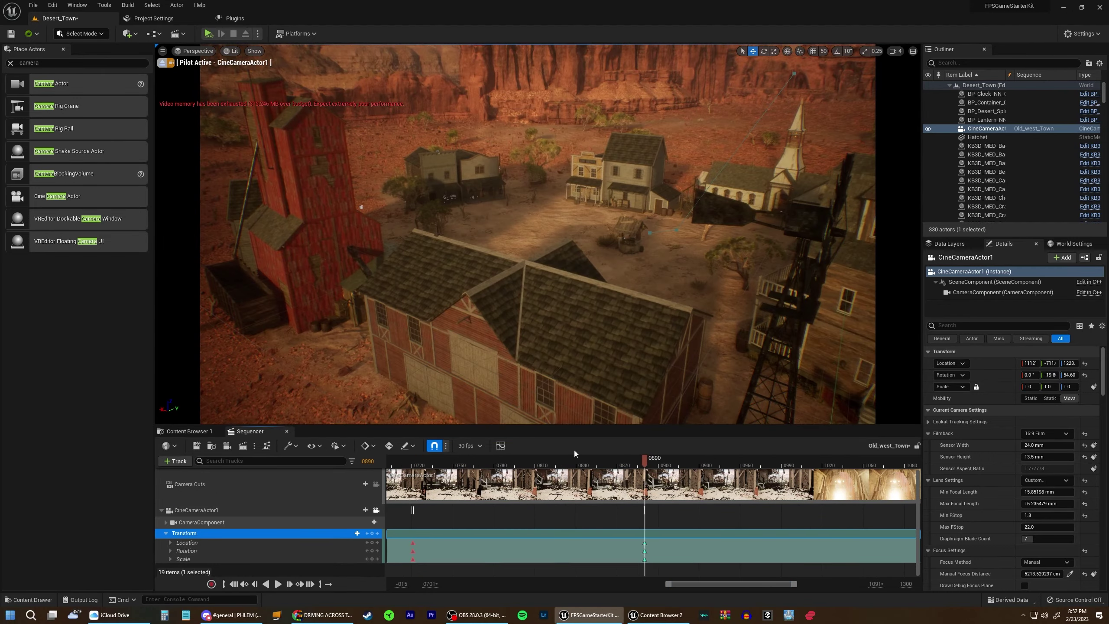
key(space)
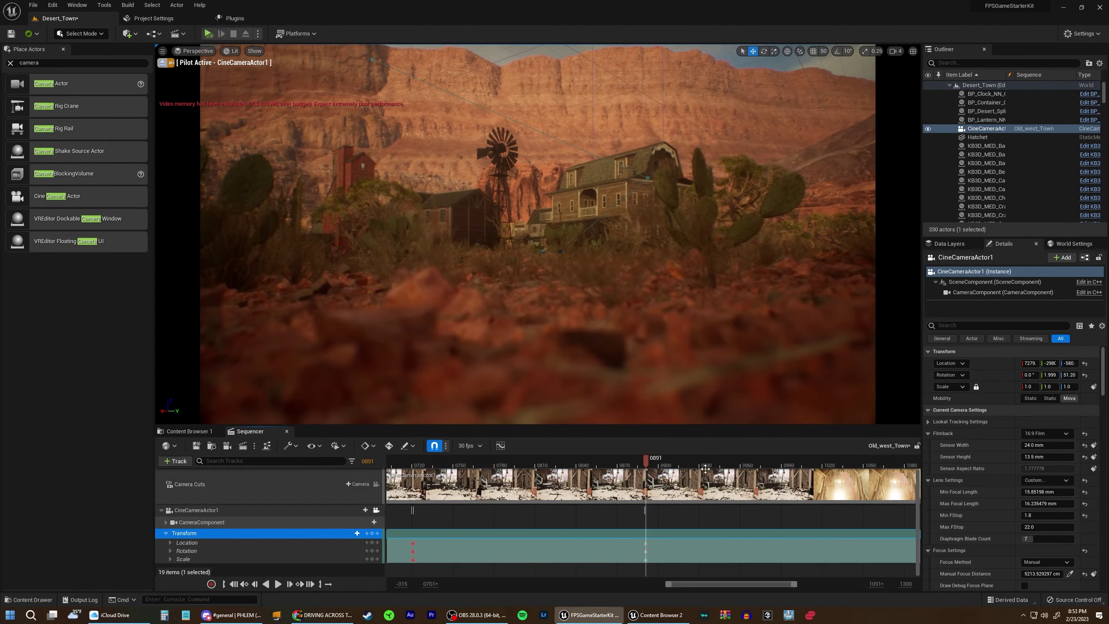
key(Return)
click(647, 461)
Scrub the Sequencer playhead to frame 1021
drag(823, 469, 824, 463)
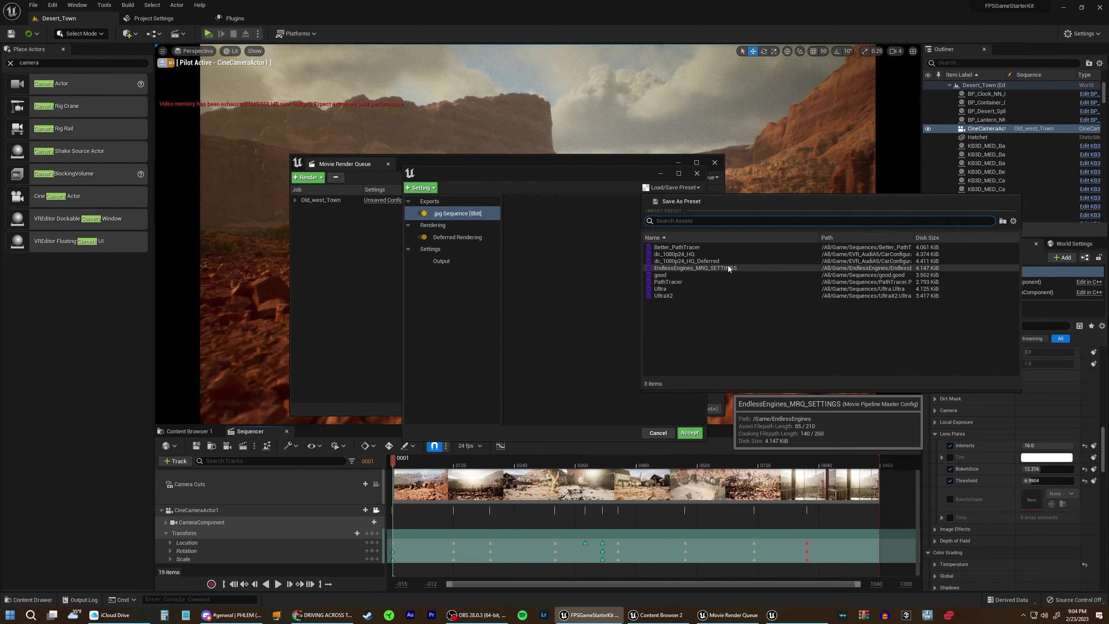
Load the saved render preset onto the Old_west_Town job and view its Anti-aliasing settings
double_click(694, 268)
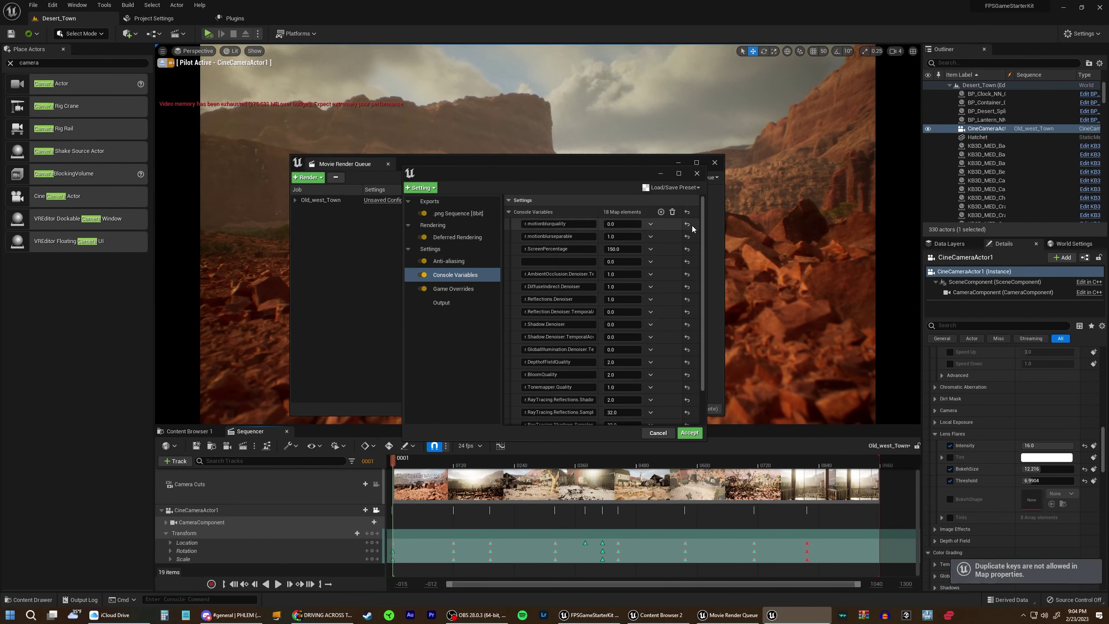
click(449, 261)
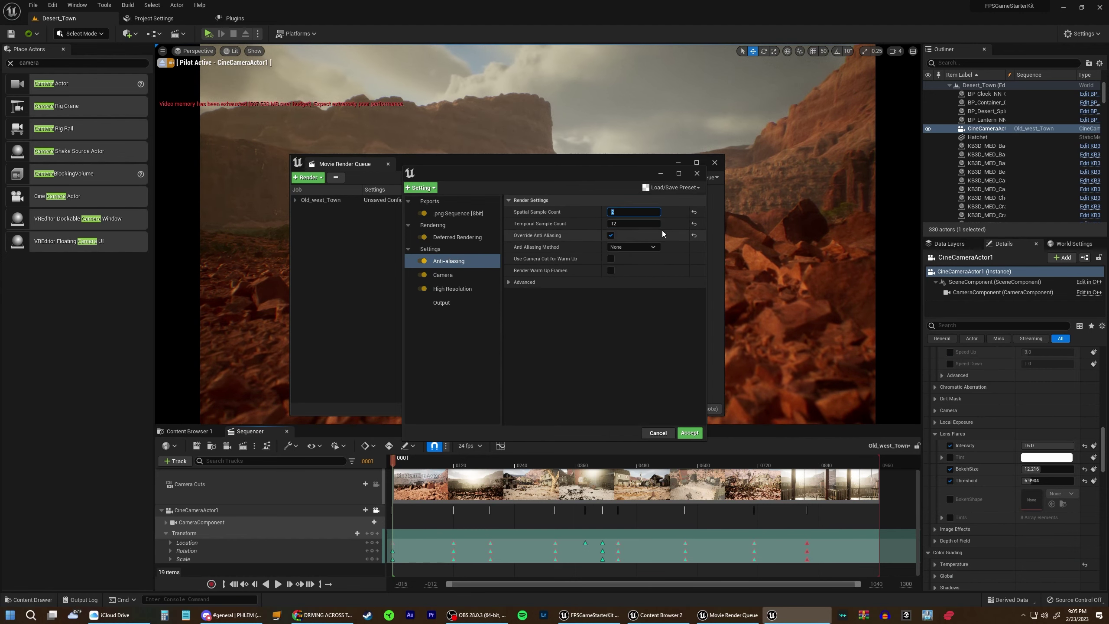